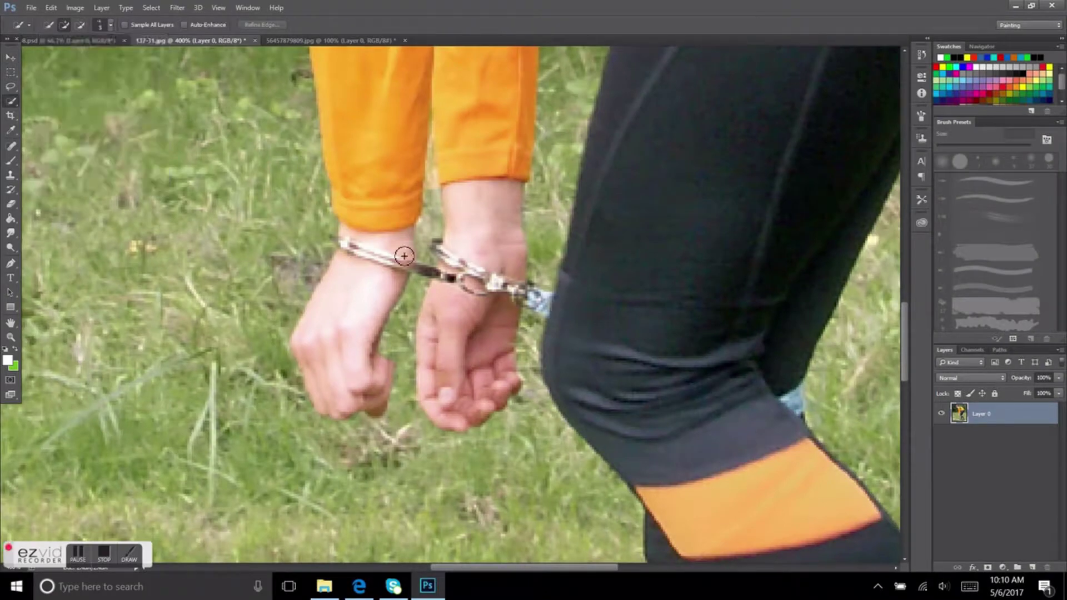
Quick-select the woman's left cuffed hand and wrist, subtracting the grass between the hands
drag(404, 256, 387, 309)
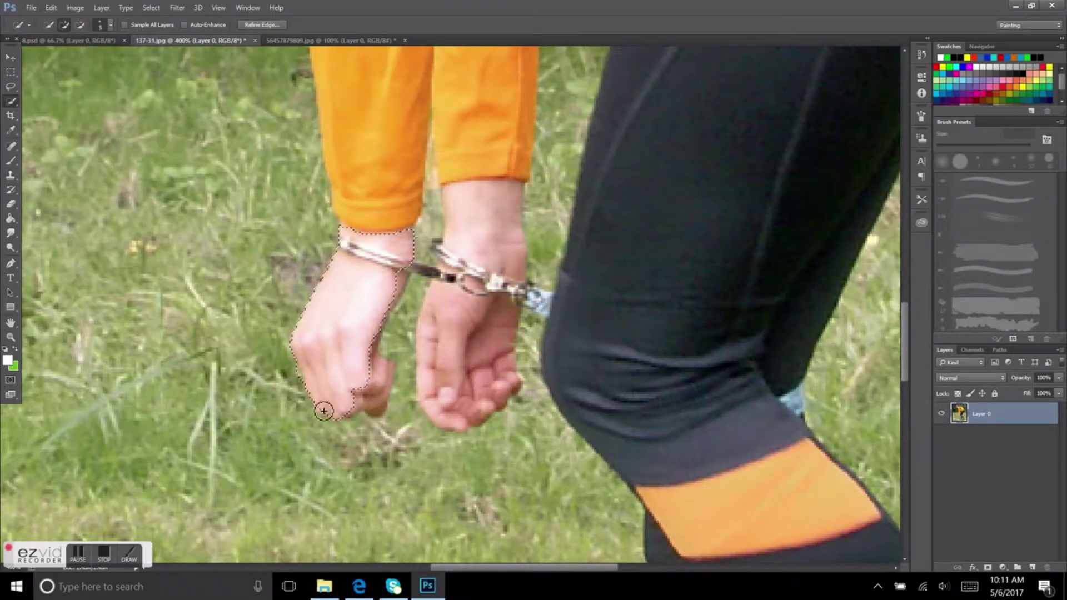
drag(390, 372, 406, 333)
key(alt)
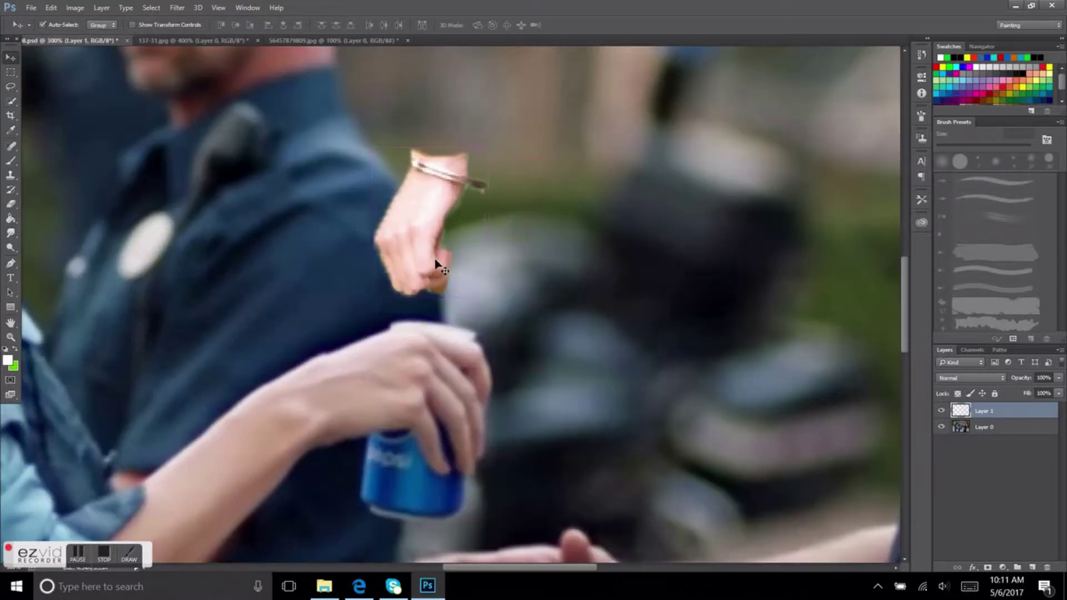
Shrink the eraser, tidy the pasted hand's stray edges, and zoom out to the whole scene
right_click(89, 107)
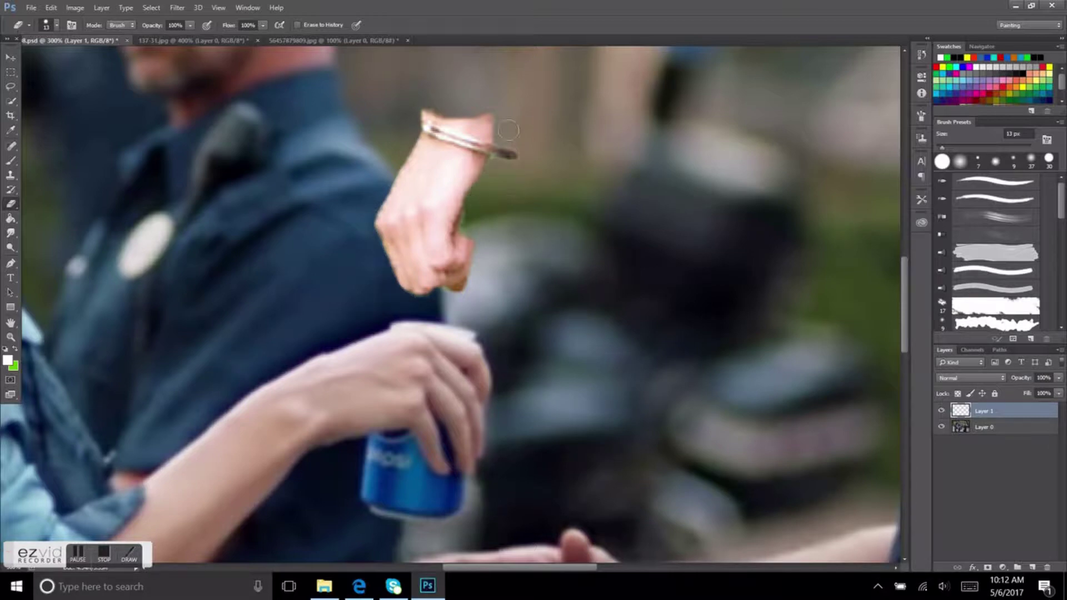
click(30, 8)
key(Escape)
key(ctrl+minus)
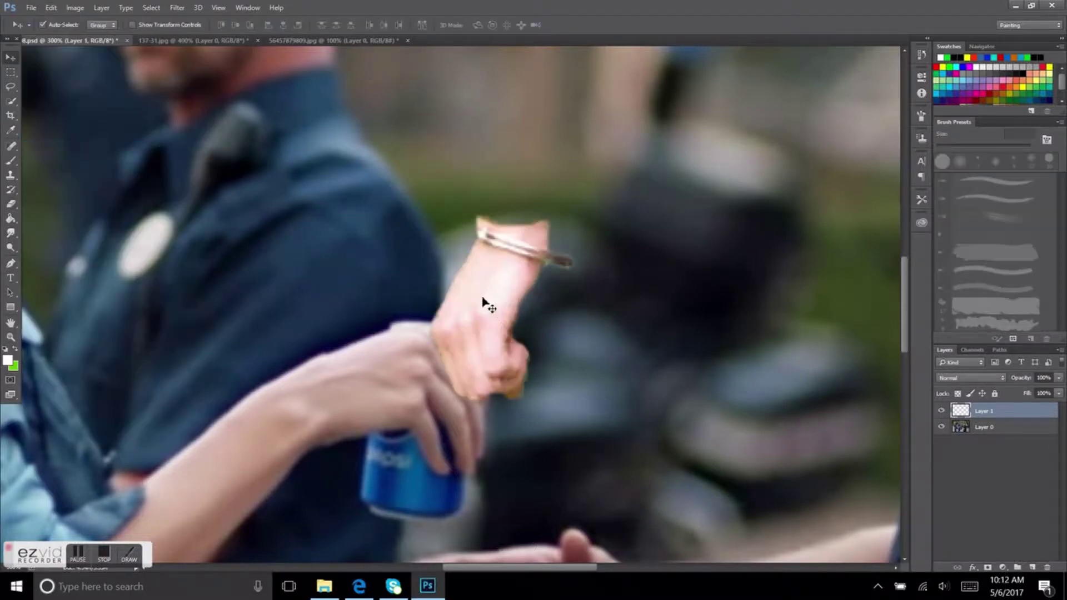
key(ctrl+minus)
Rotate the hand 90° counter-clockwise and move it onto the woman's wrist above the can
key(ctrl+t)
right_click(488, 304)
click(511, 470)
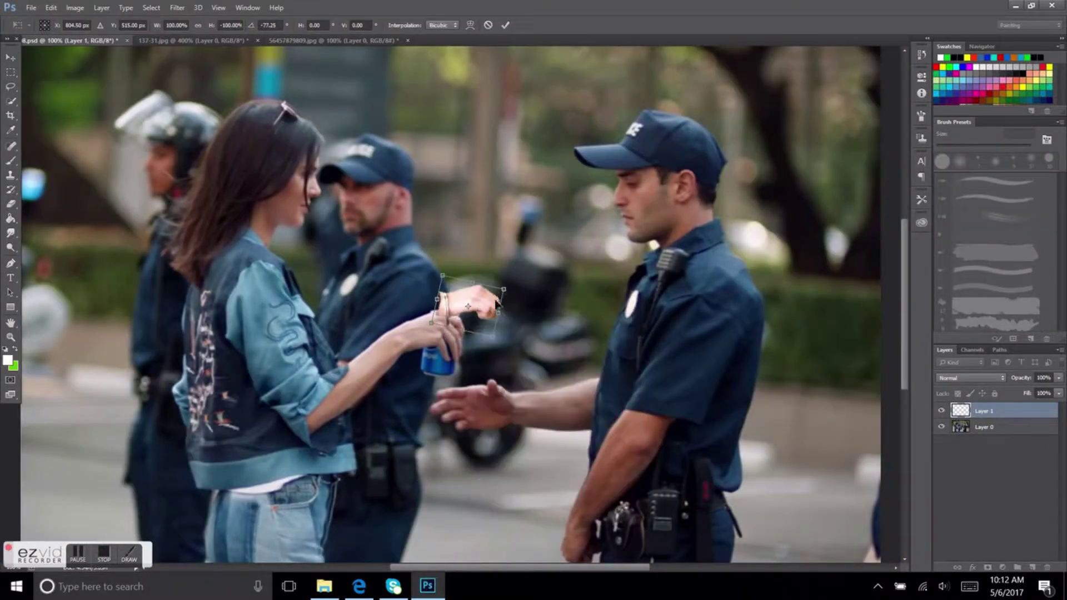
key(Return)
mouse_move(489, 294)
mouse_down()
mouse_move(439, 336)
mouse_move(463, 332)
mouse_up()
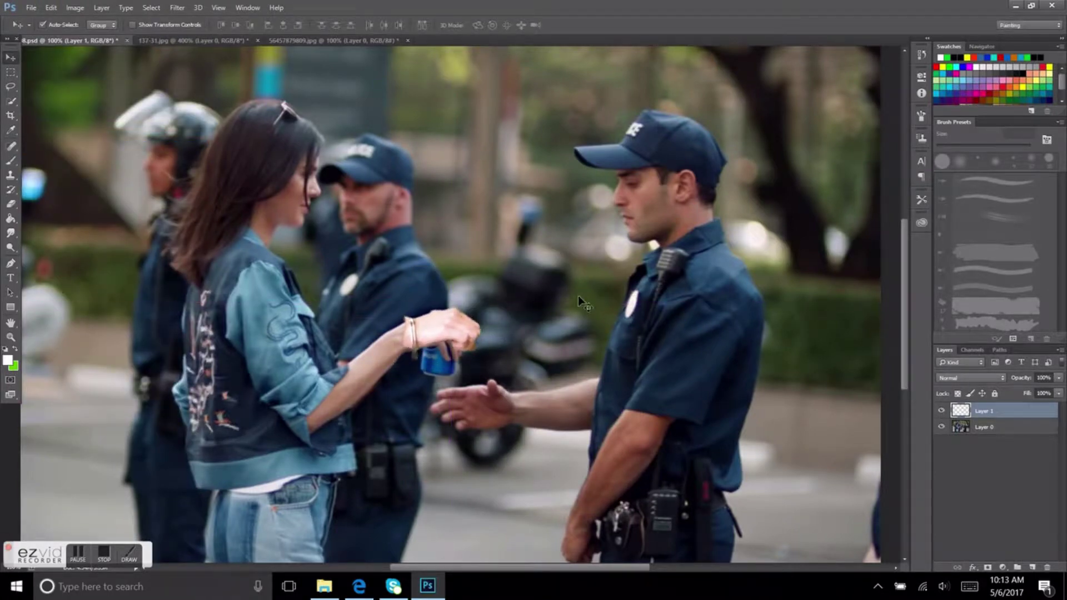
Zoom in on the placed hand and set a small eraser brush size
key(ctrl+plus)
key(e)
click(51, 25)
double_click(50, 113)
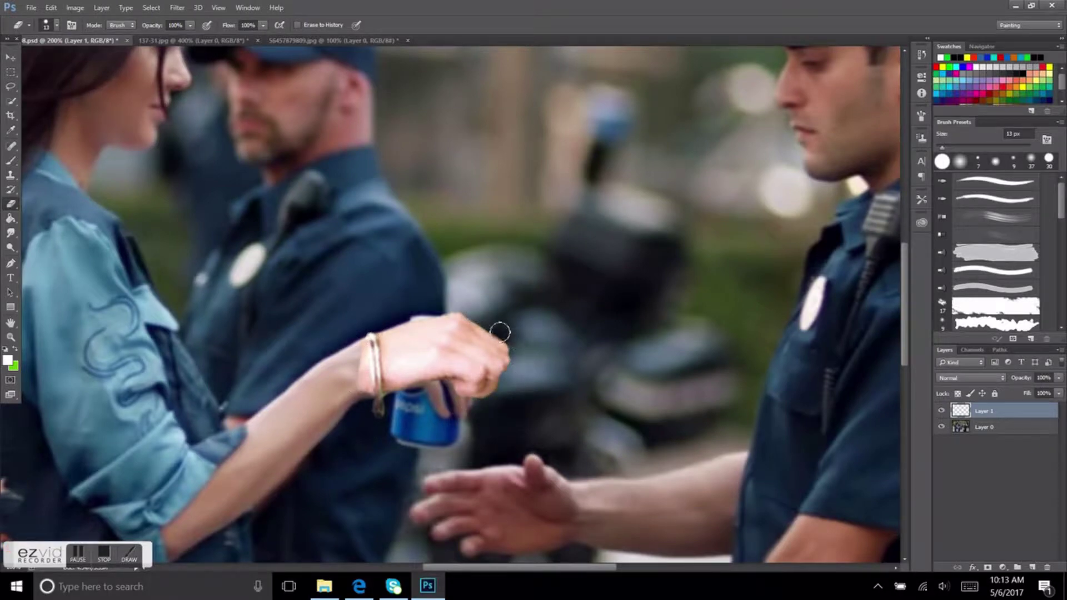
Erase the pasted hand's edges with a small eraser brush
key(bracketright)
key(bracketright)
key(bracketright)
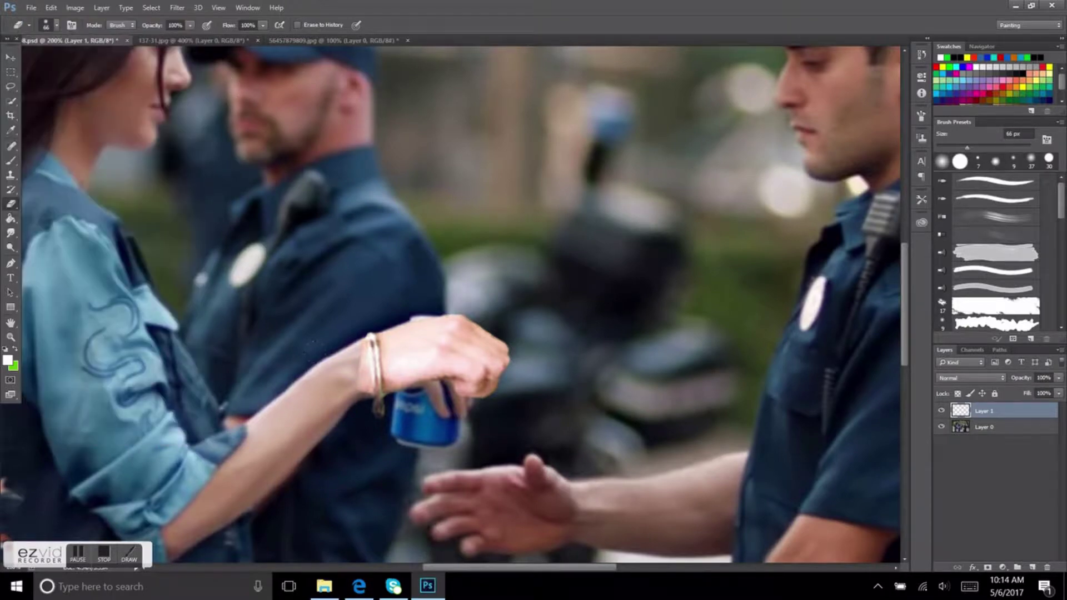
click(51, 25)
double_click(41, 111)
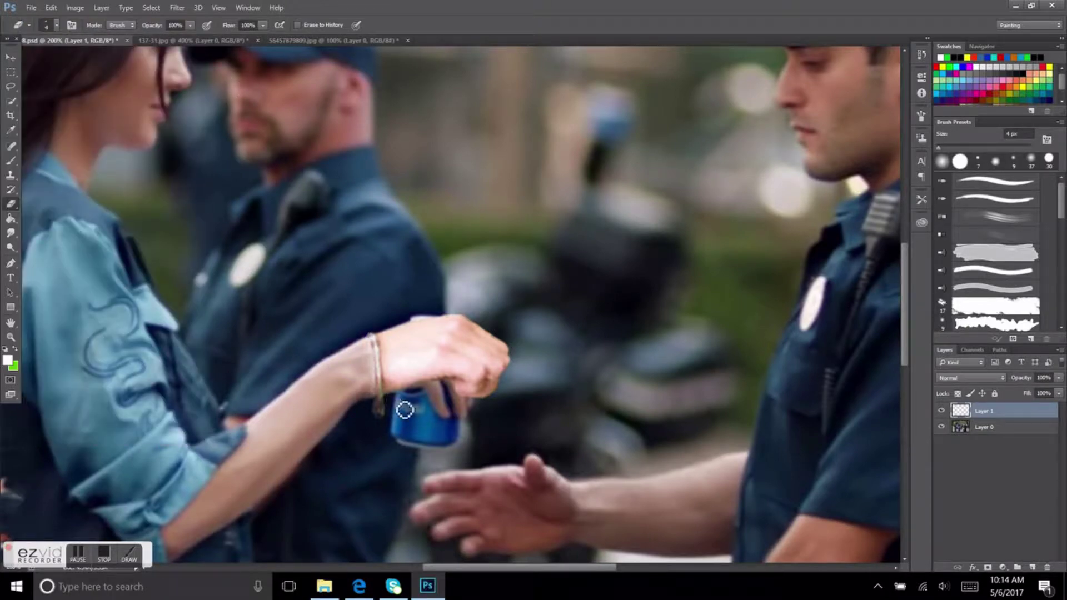
scroll(395, 405, down, 3)
key(v)
Darken the hand to brightness -12 with Brightness/Contrast, then select the background layer
click(75, 7)
click(244, 42)
drag(813, 259, 882, 289)
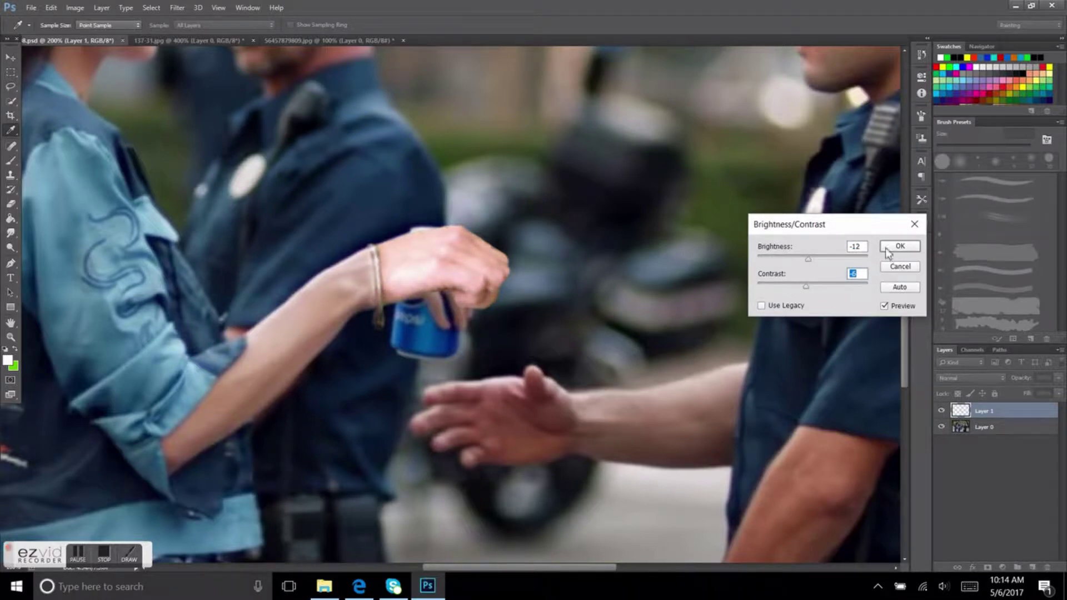
click(899, 246)
scroll(668, 306, down, 2)
click(974, 428)
key(s)
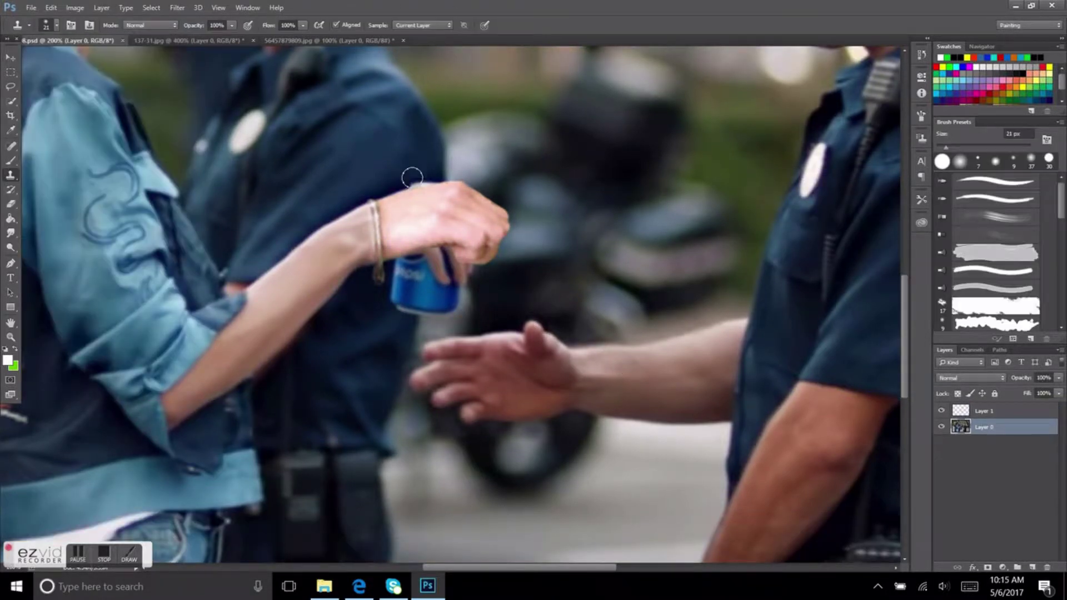
Alternate smudging and erasing the pasted hand layer's edges to blend it into the arm
key(r)
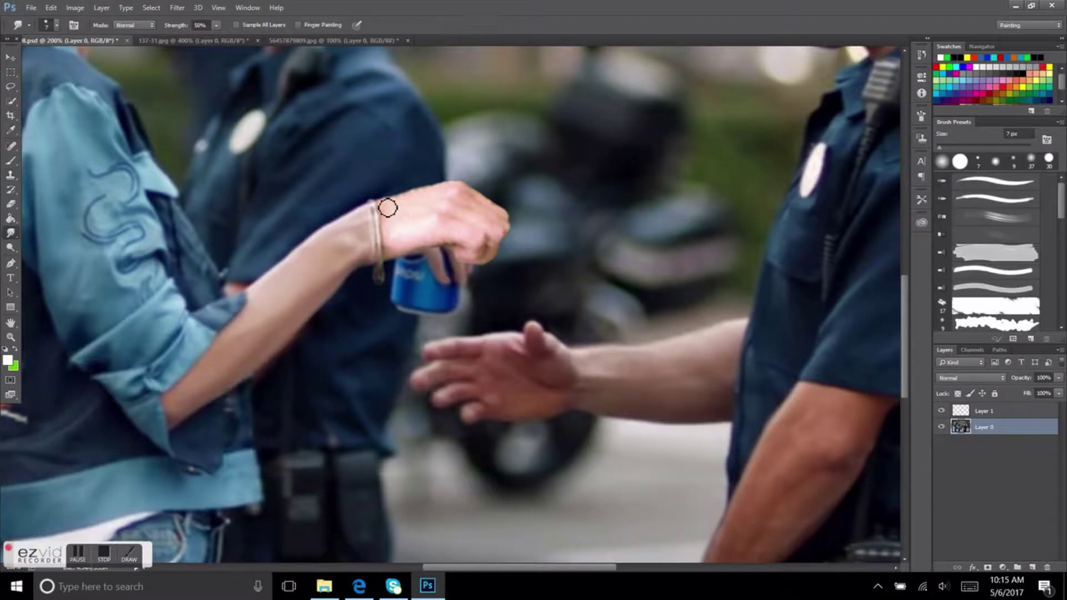
key(v)
click(422, 186)
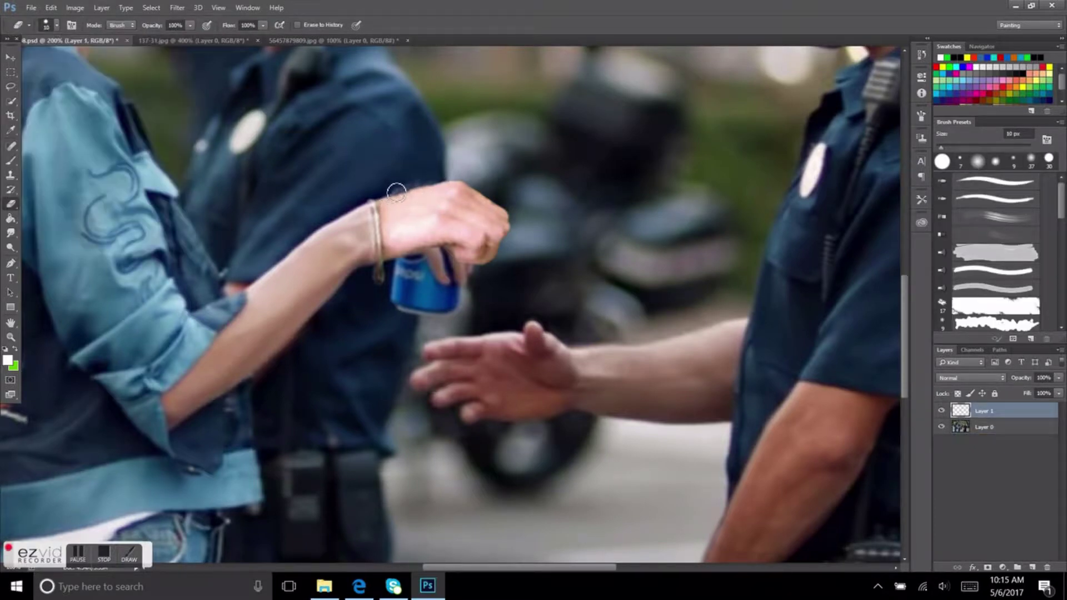
click(755, 403)
click(425, 193)
key(r)
key(e)
scroll(395, 195, up, 2)
key(r)
key(e)
scroll(443, 226, down, 3)
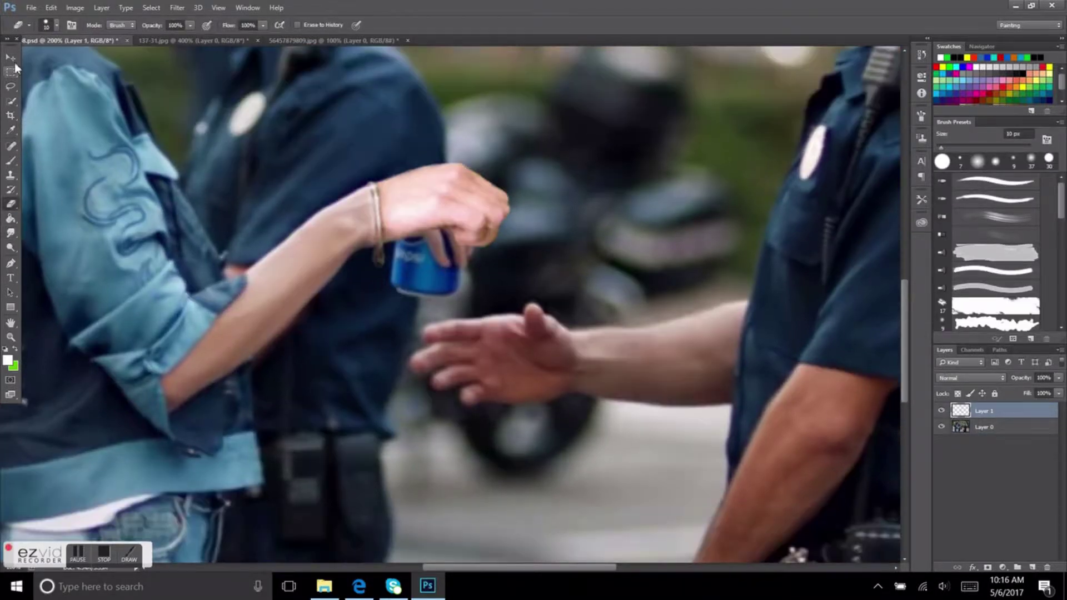
Preview Hue/Saturation and Brightness/Contrast on the hand, then dismiss both unchanged
key(v)
key(ctrl+minus)
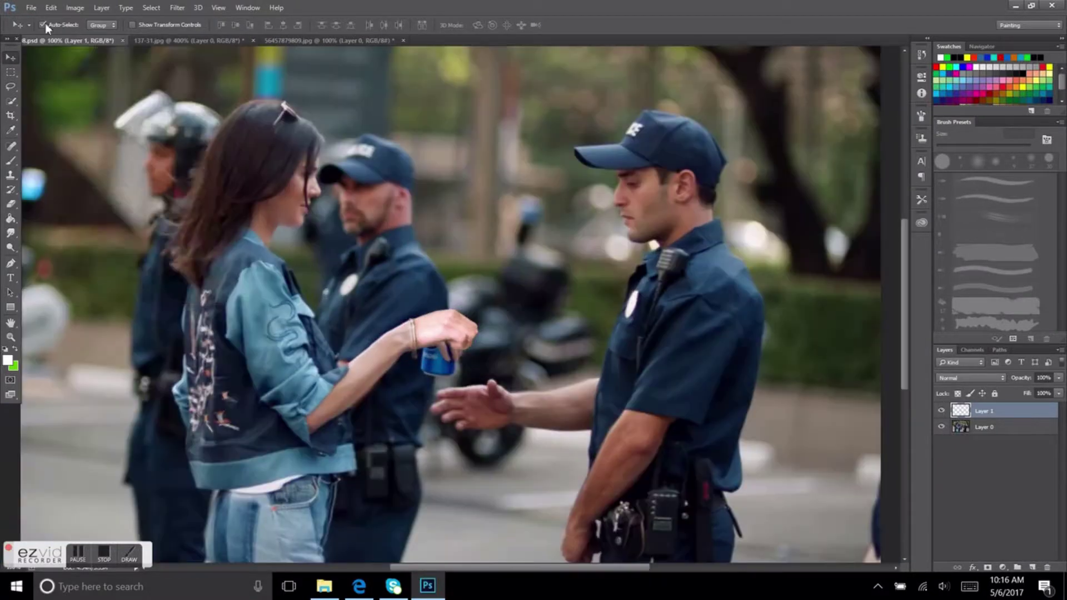
click(75, 7)
drag(691, 95, 596, 184)
key(Escape)
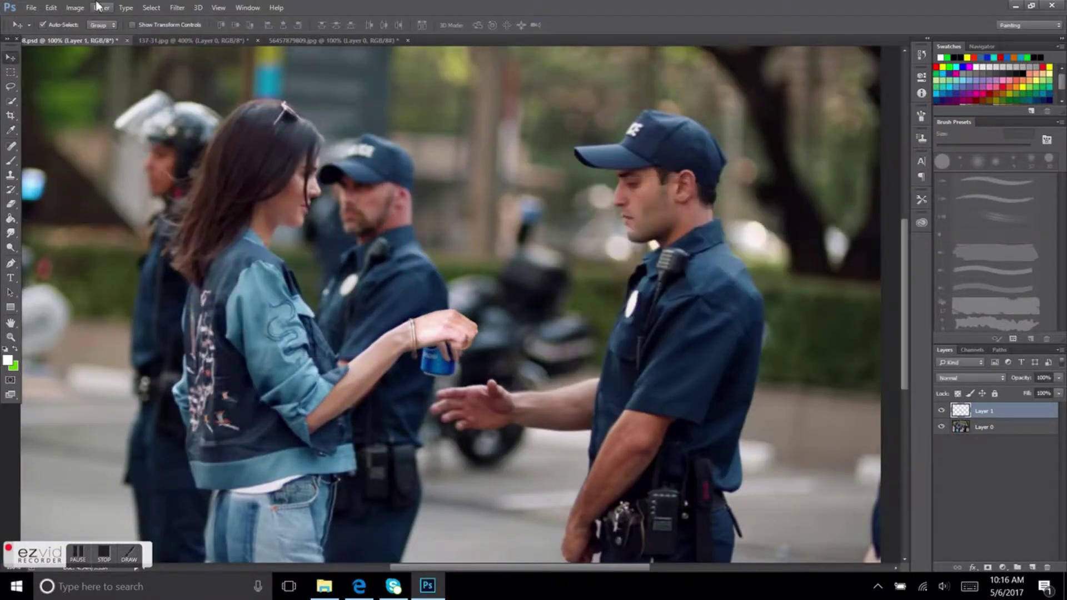
click(75, 7)
key(Escape)
Save the composite and zoom in on the can on the background layer
click(32, 7)
click(44, 142)
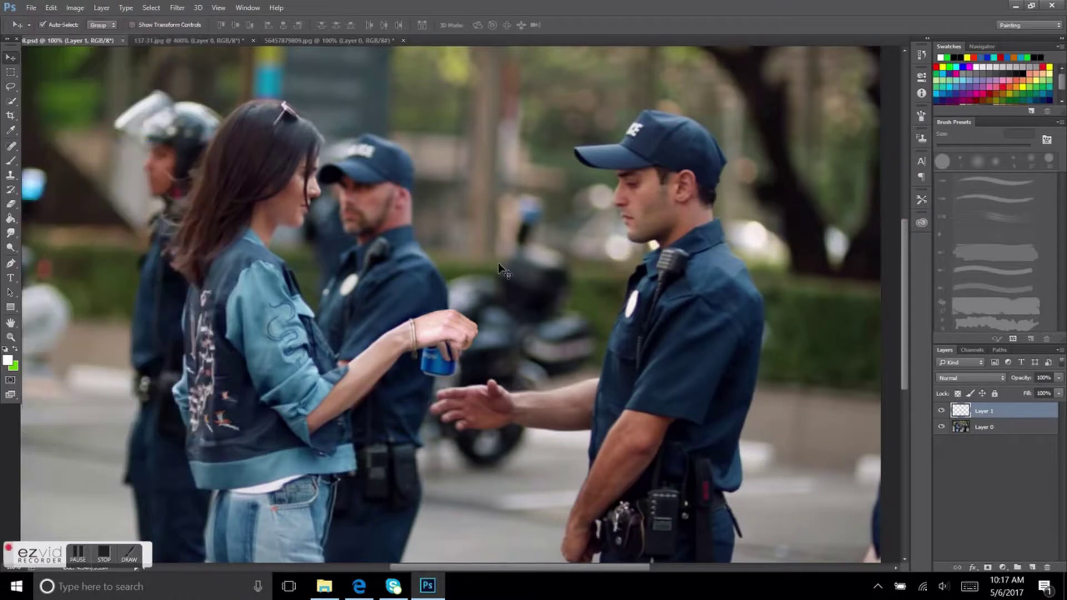
key(ctrl+plus)
key(ctrl+plus)
key(alt+bracketleft)
Clone-stamp the blue can out of the woman's grip using surrounding grey background
key(s)
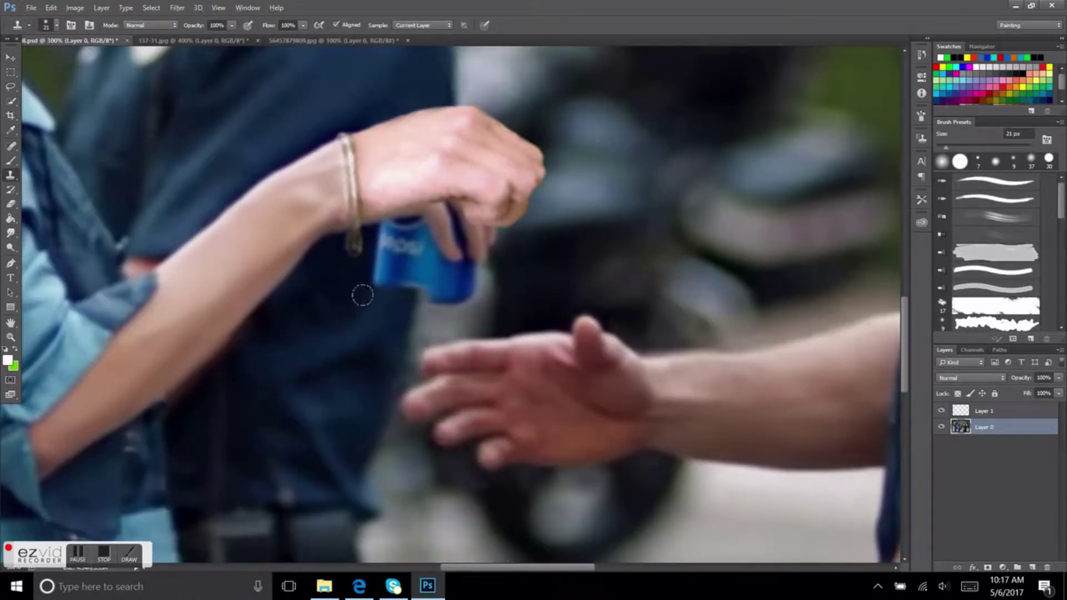
drag(362, 294, 380, 230)
alt+click(411, 334)
drag(410, 288, 410, 240)
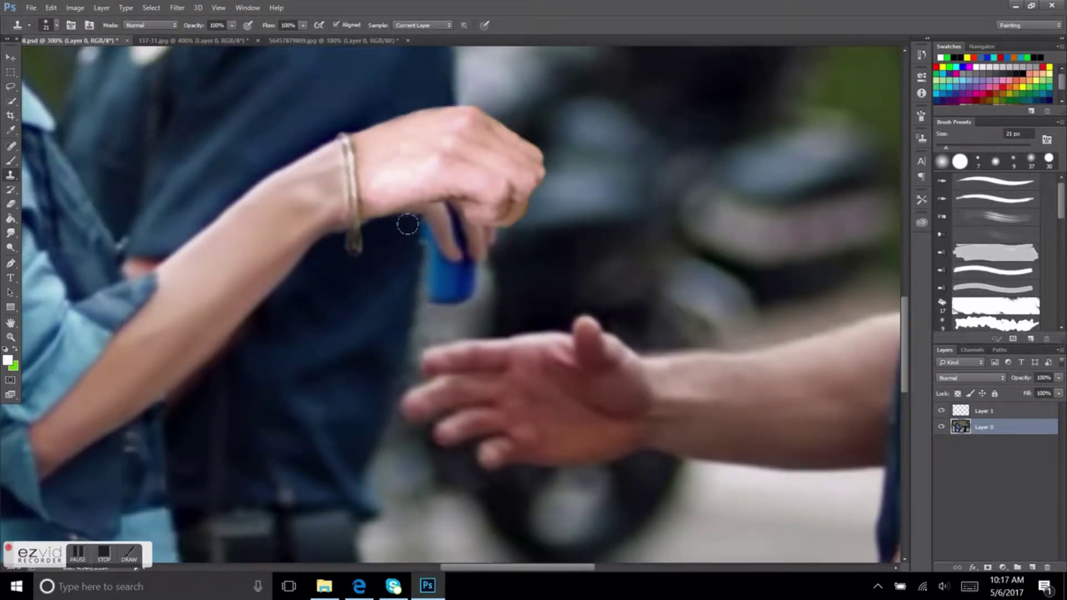
mouse_move(428, 304)
mouse_down()
mouse_move(462, 283)
mouse_move(437, 257)
mouse_up()
alt+click(436, 334)
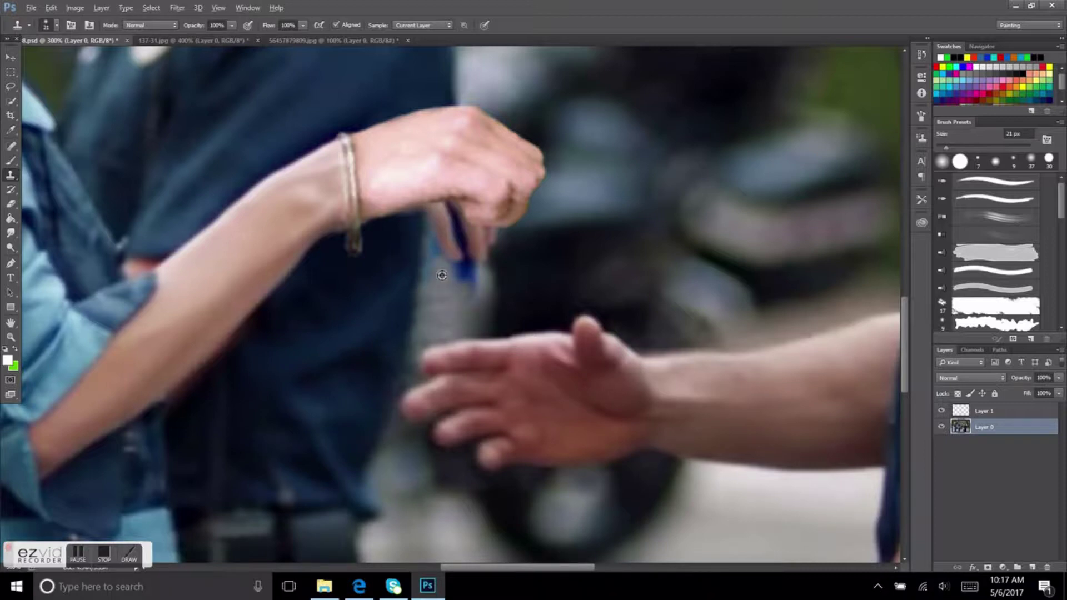
click(488, 327)
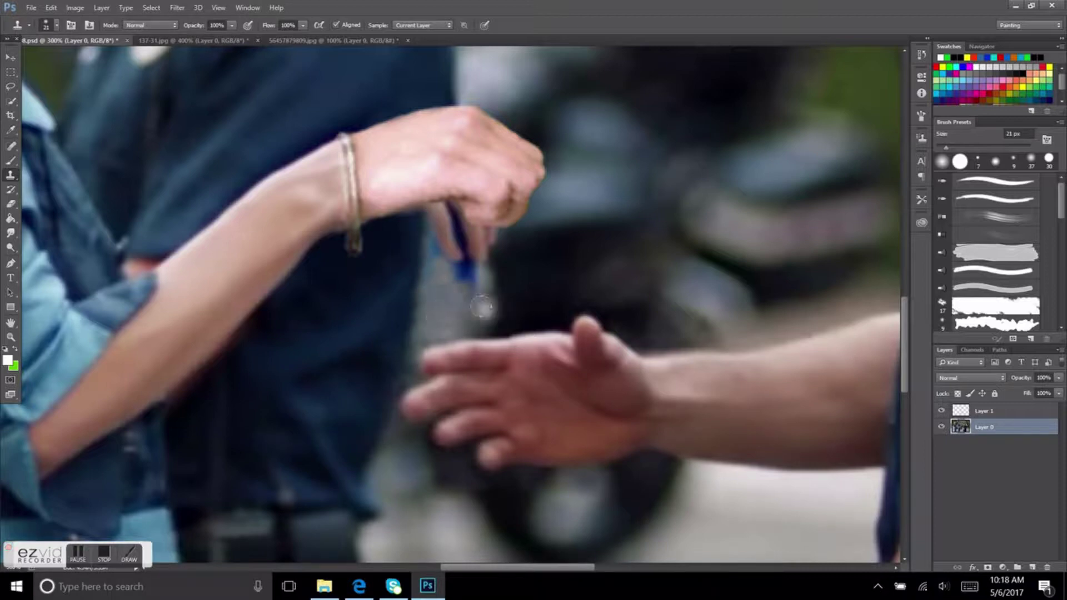
drag(443, 327, 471, 256)
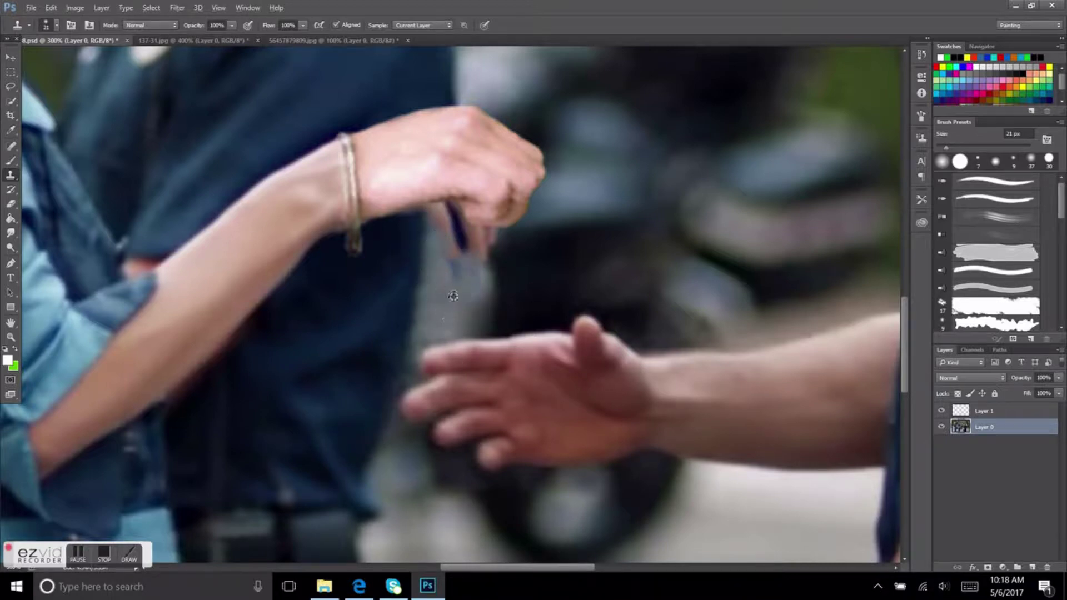
drag(422, 223, 439, 192)
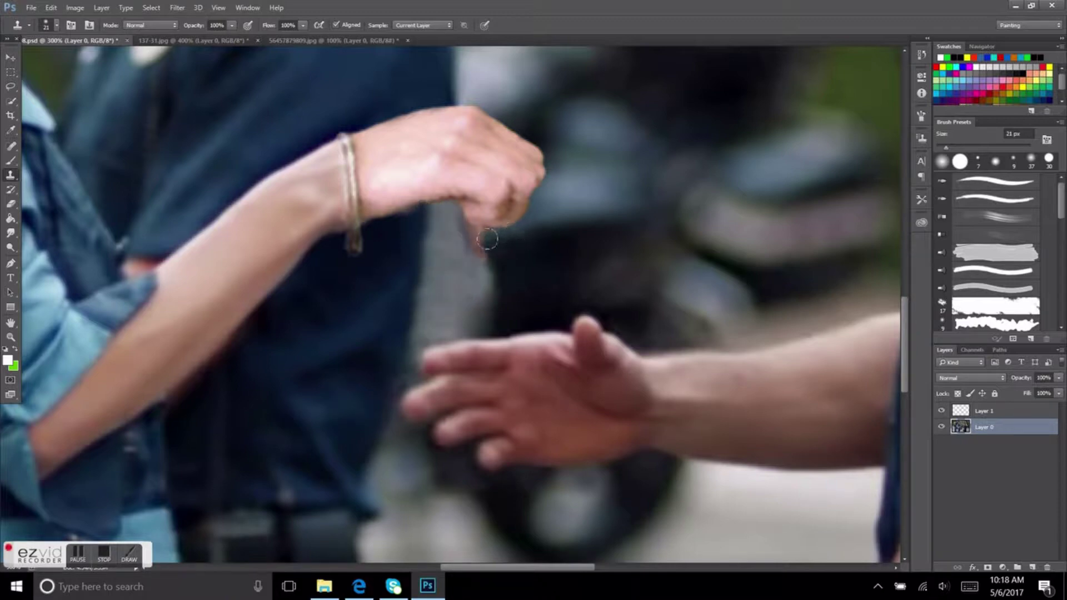
Return to the handcuffs photo and switch to the Quick Selection tool
scroll(417, 195, up, 1)
key(v)
key(w)
click(183, 40)
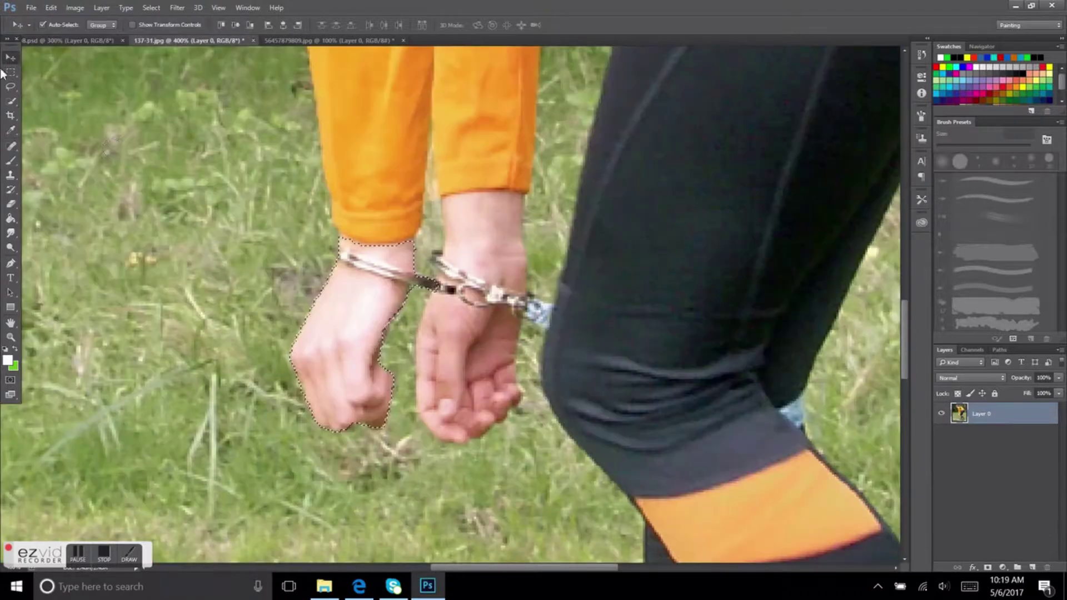
Quick-select the right cuffed hand and drag it into the street scene
drag(491, 222, 447, 440)
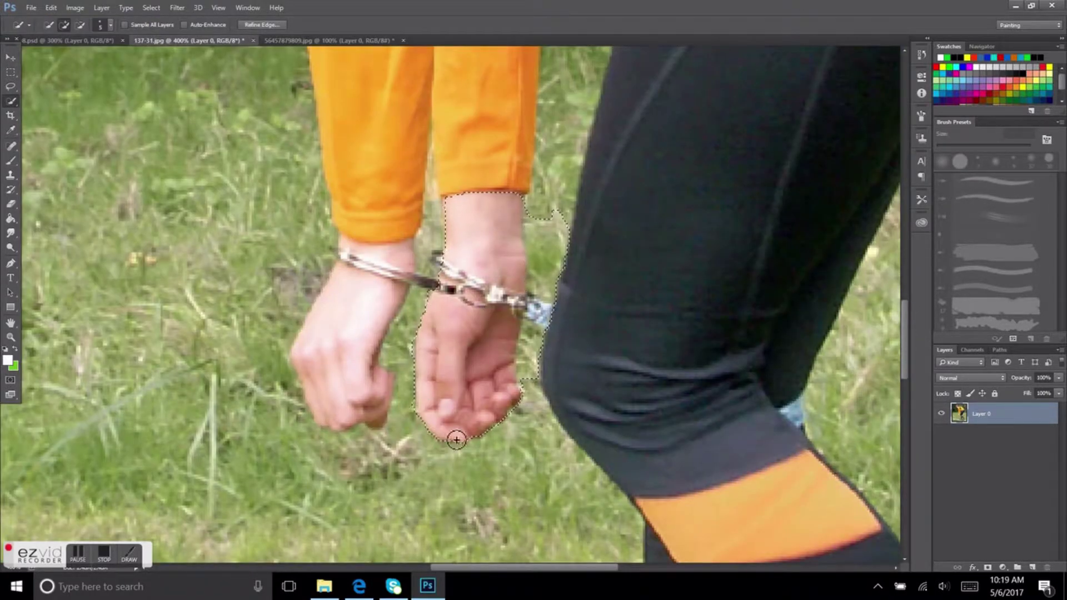
key(v)
mouse_move(447, 235)
mouse_down()
mouse_move(46, 52)
mouse_move(504, 263)
mouse_up()
Rotate the hand horizontal, scale it to 135%, and place it under the woman's wrist
key(ctrl+t)
drag(597, 253, 599, 397)
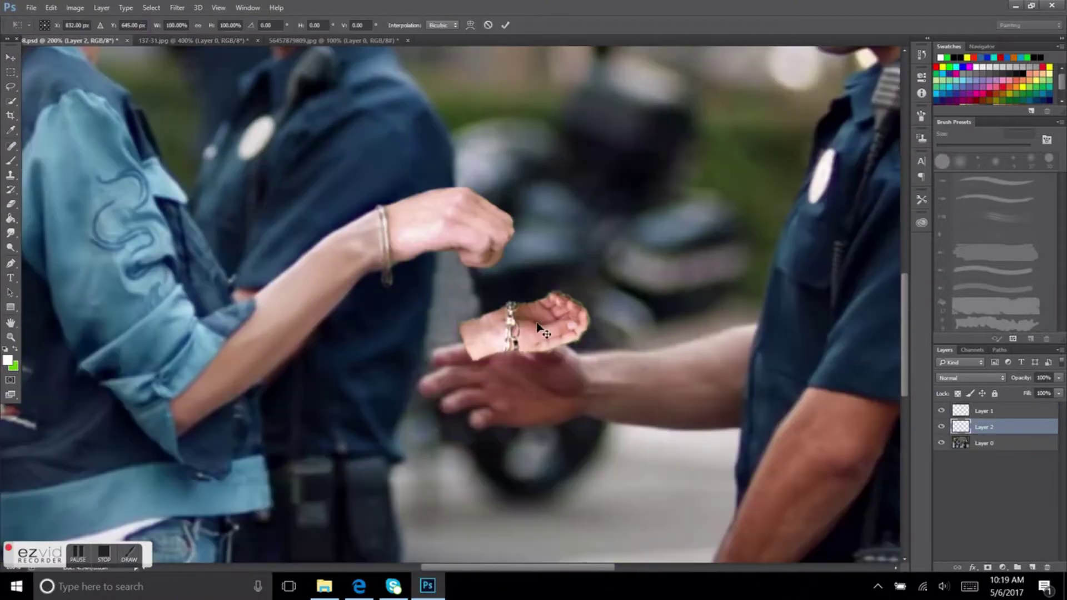
mouse_move(547, 323)
mouse_down()
mouse_move(440, 304)
mouse_move(490, 345)
mouse_up()
key(ctrl+minus)
key(Return)
key(ctrl+plus)
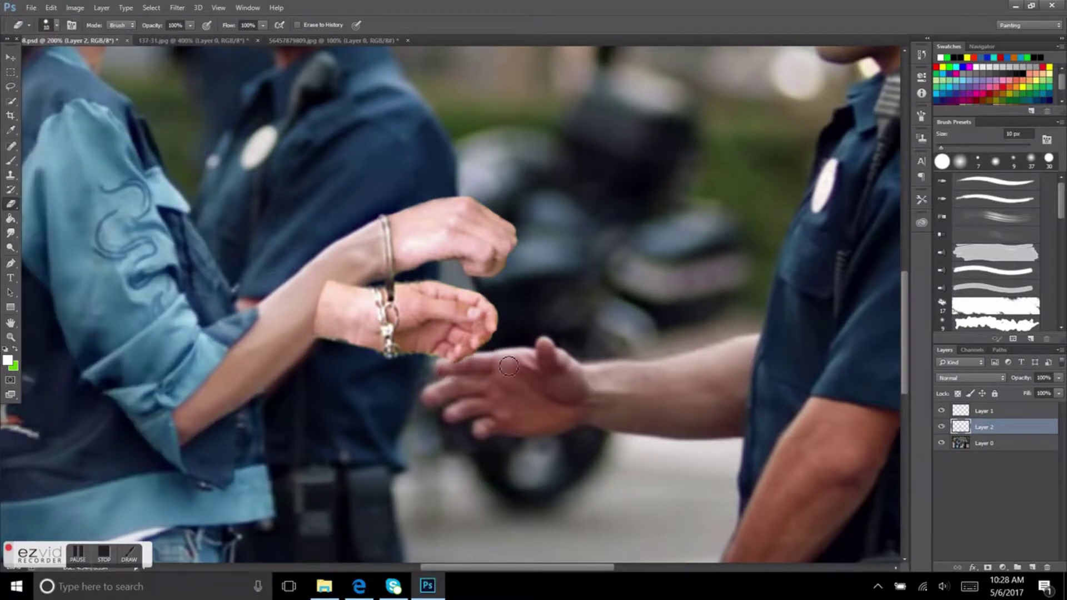
Smudge and erase Layer 2's hand edges up close, then zoom out to the full photo
key(ctrl+plus)
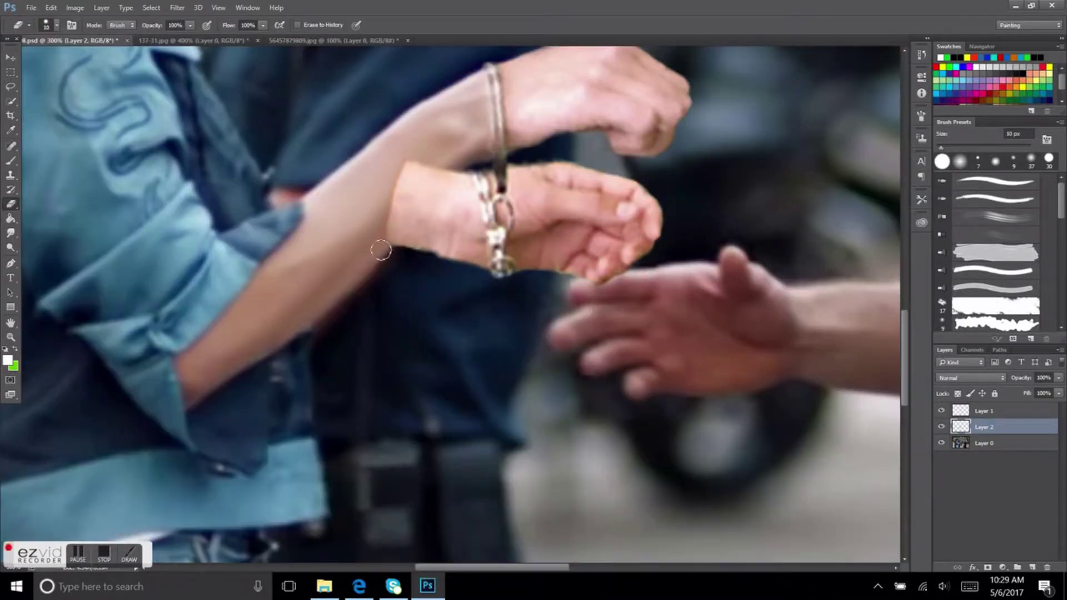
scroll(583, 212, up, 2)
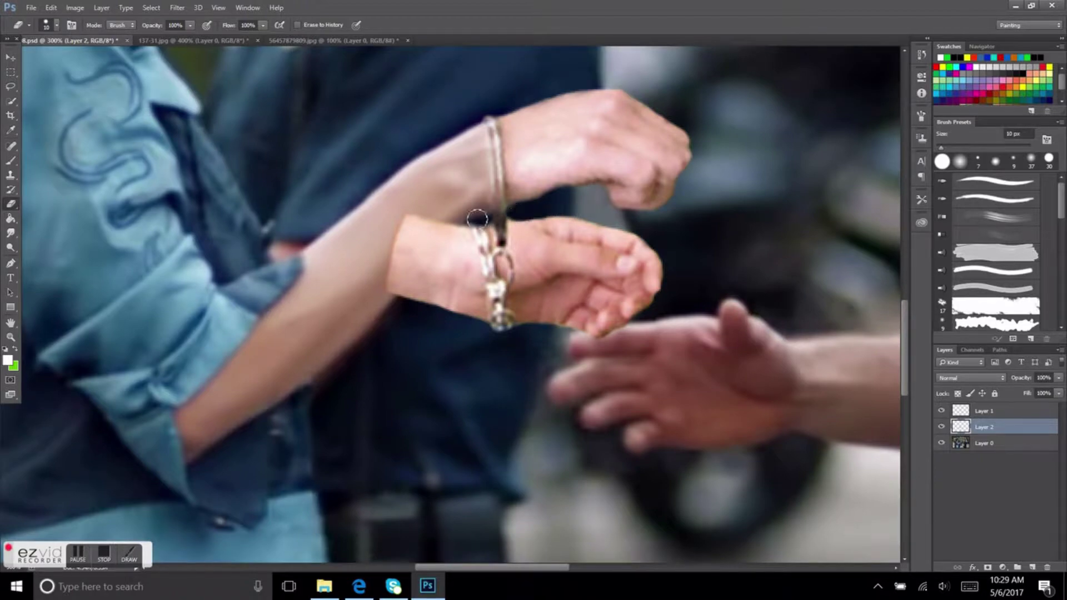
key(r)
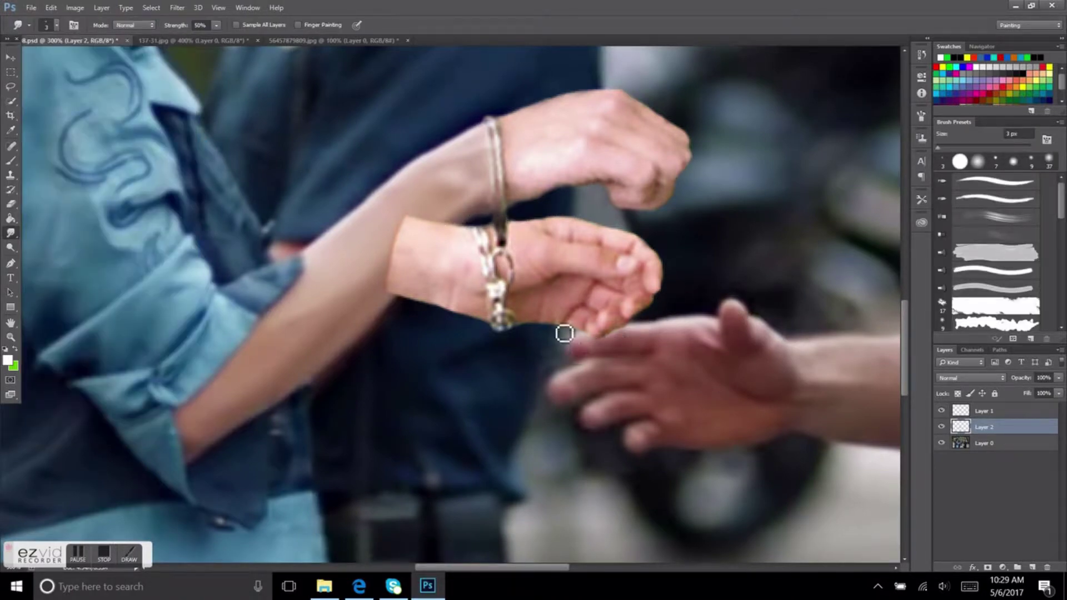
key(e)
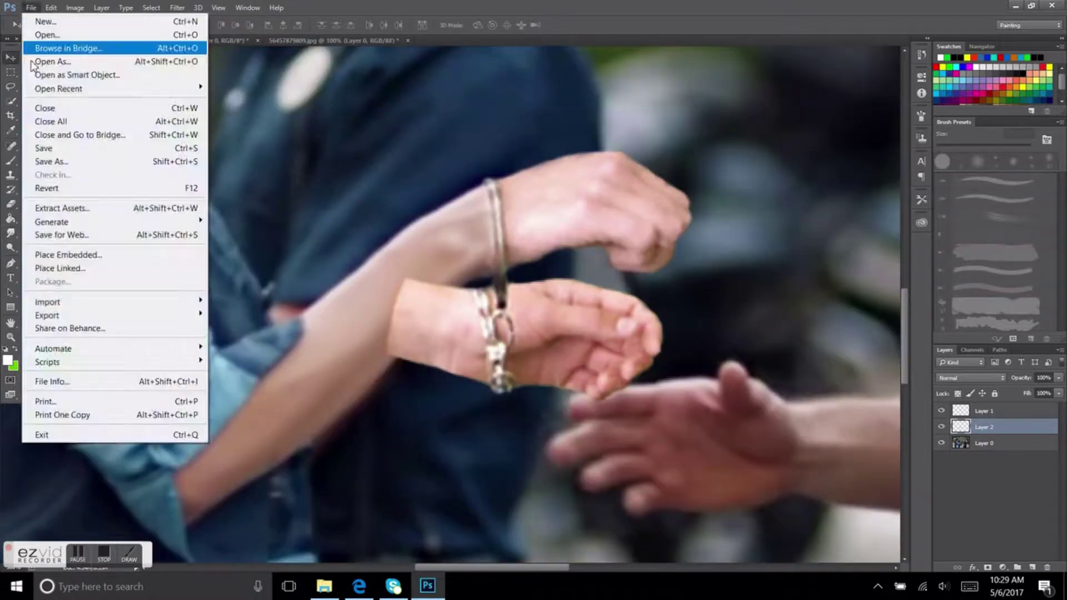
key(ctrl+1)
key(v)
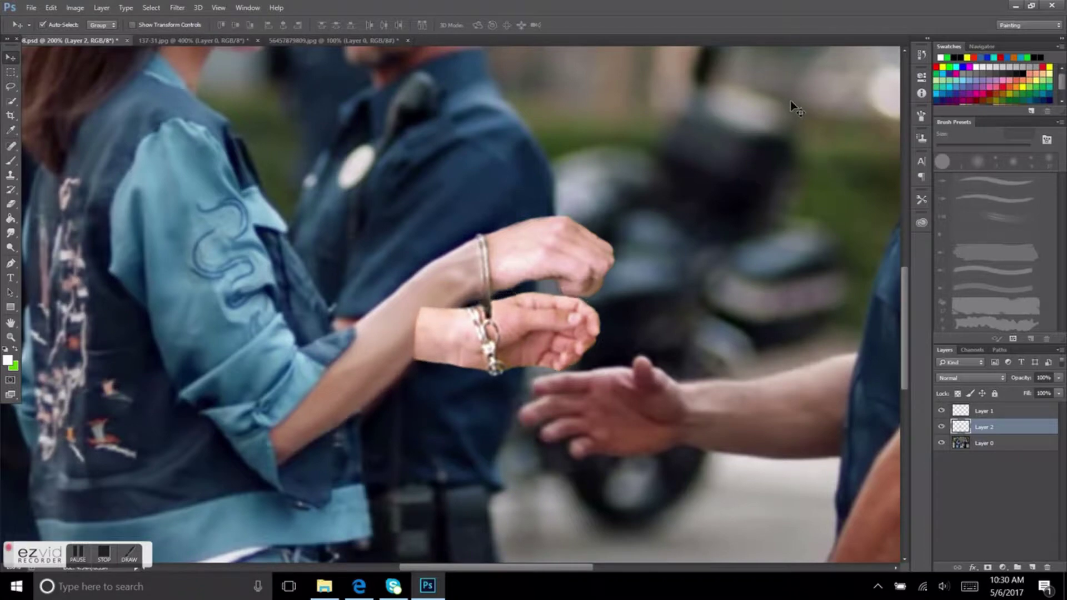
Temporarily lower Layer 2's opacity to check alignment, then restore it to full
key(0)
key(7)
key(e)
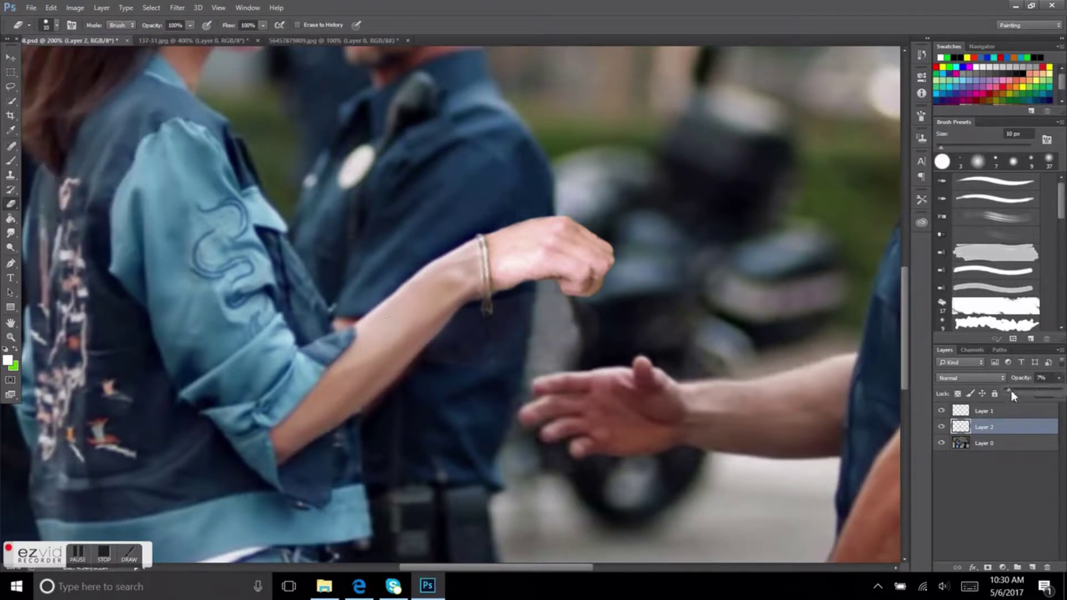
drag(1015, 400, 1059, 392)
Darken the pasted hand to brightness -15 and reduce its contrast
key(i)
click(75, 8)
click(266, 48)
drag(810, 255, 807, 259)
drag(796, 284, 772, 290)
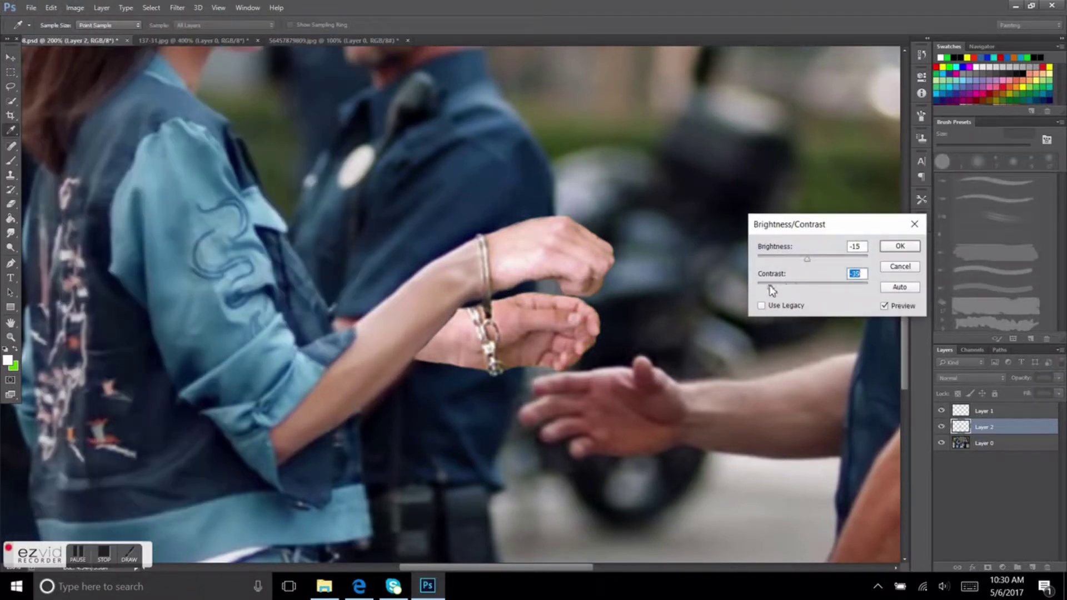
key(Return)
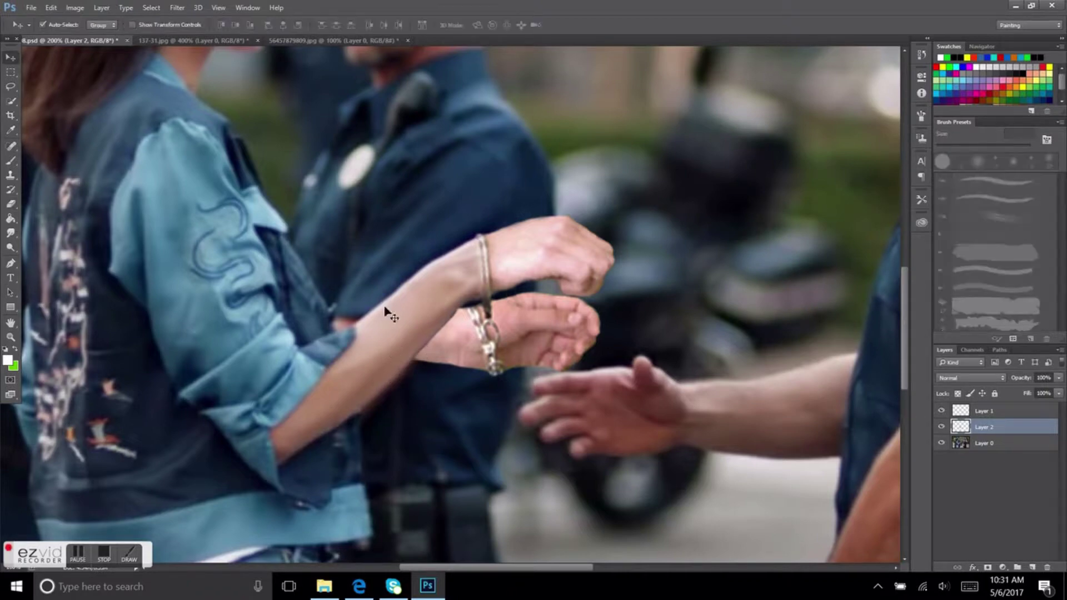
Smudge the original wrist seam on Layer 0 with a 7 px brush
key(alt+bracketleft)
key(bracketright)
key(bracketright)
key(bracketright)
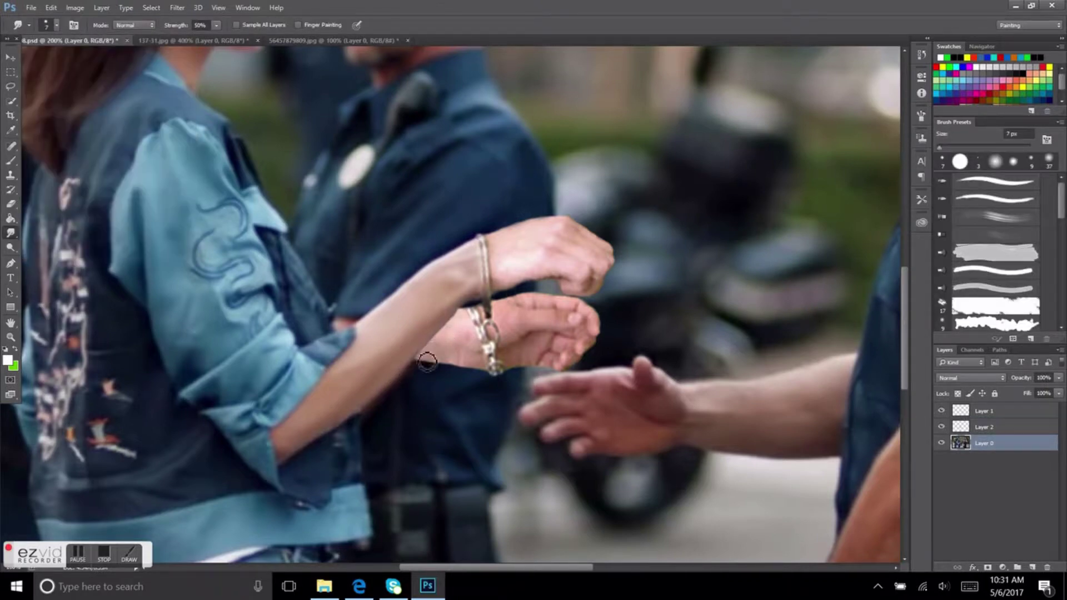
key(alt+f)
key(Escape)
key(v)
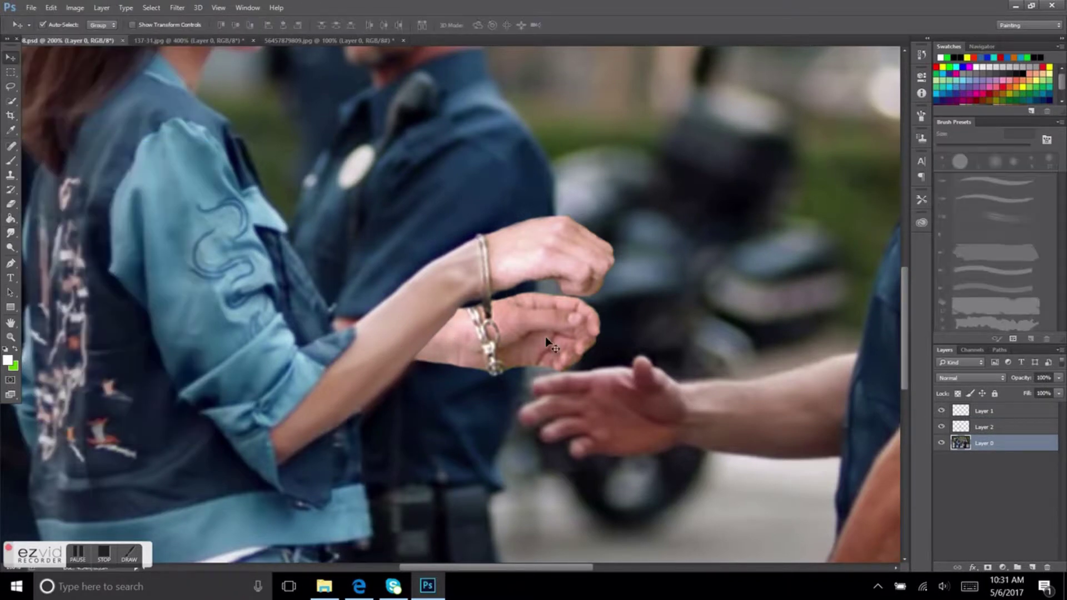
Start a Hue/Saturation adjustment to lower the pasted hand's saturation
key(alt+bracketright)
click(75, 8)
click(301, 114)
key(ctrl+minus)
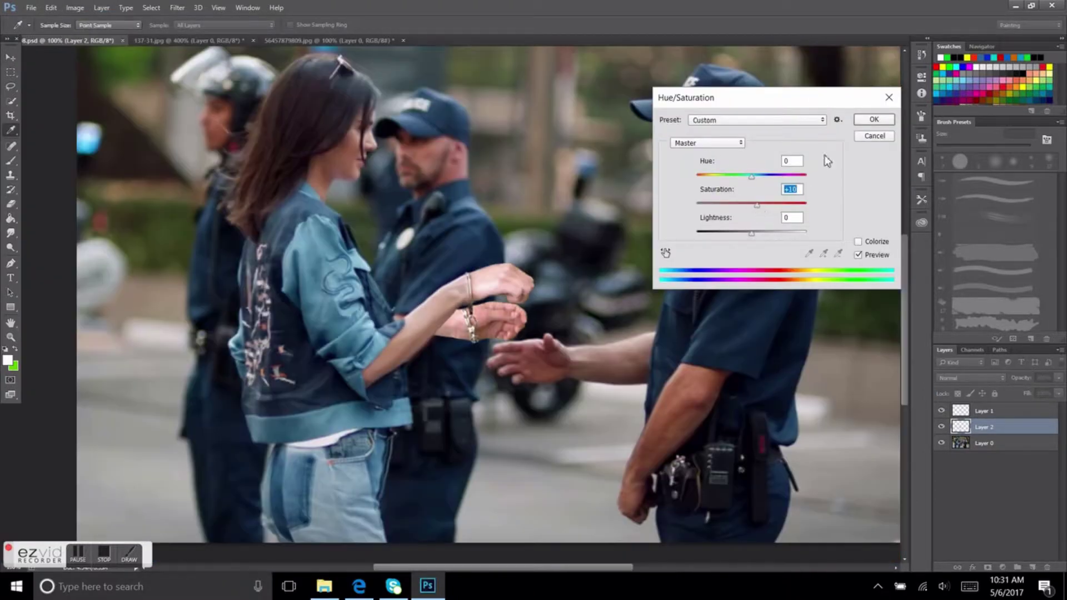
Lower saturation on Layer 2 and the Layer 1 cuffs, and set Layer 2 brightness to -11
key(Escape)
key(alt+bracketright)
click(75, 8)
click(303, 94)
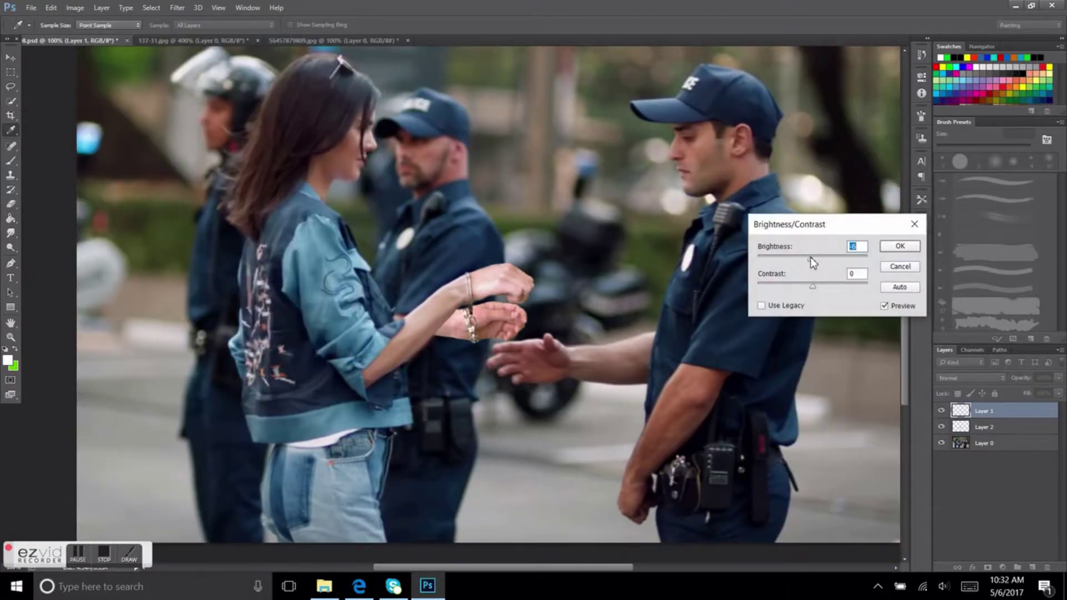
drag(811, 283, 782, 290)
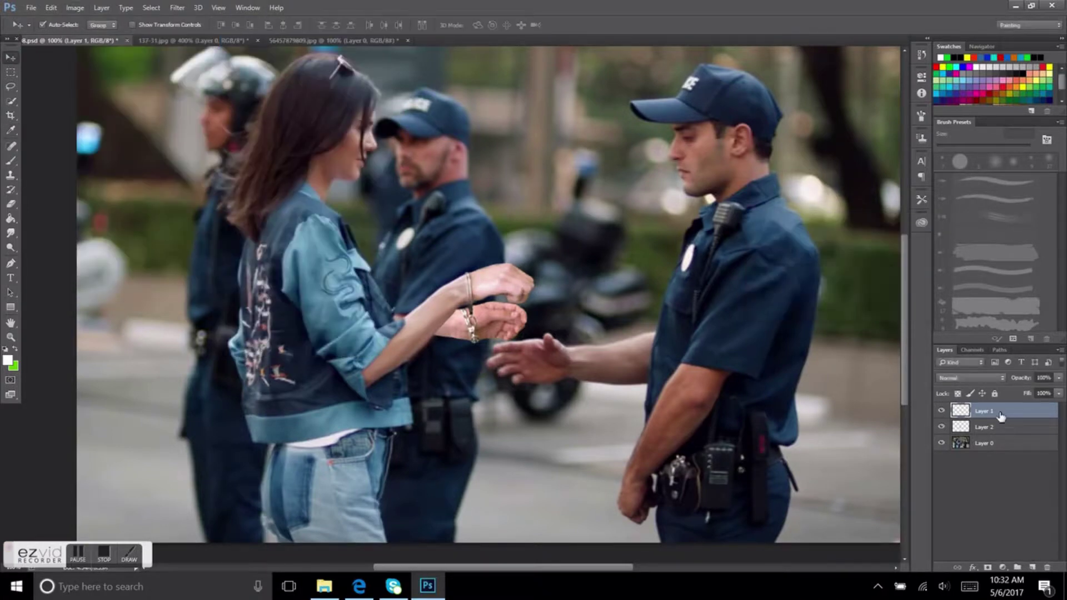
scroll(588, 275, down, 2)
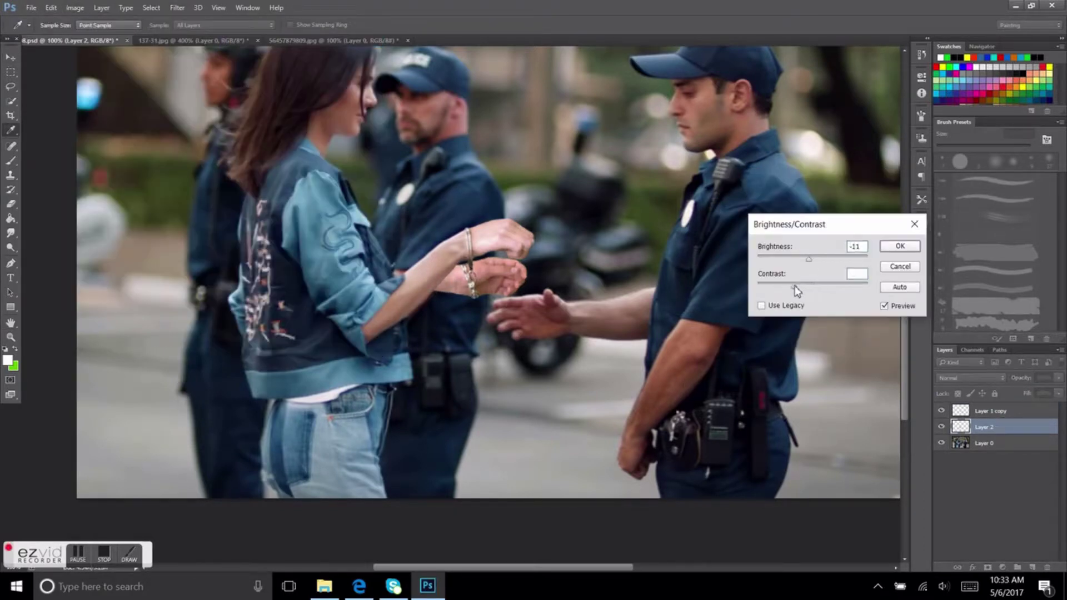
click(900, 244)
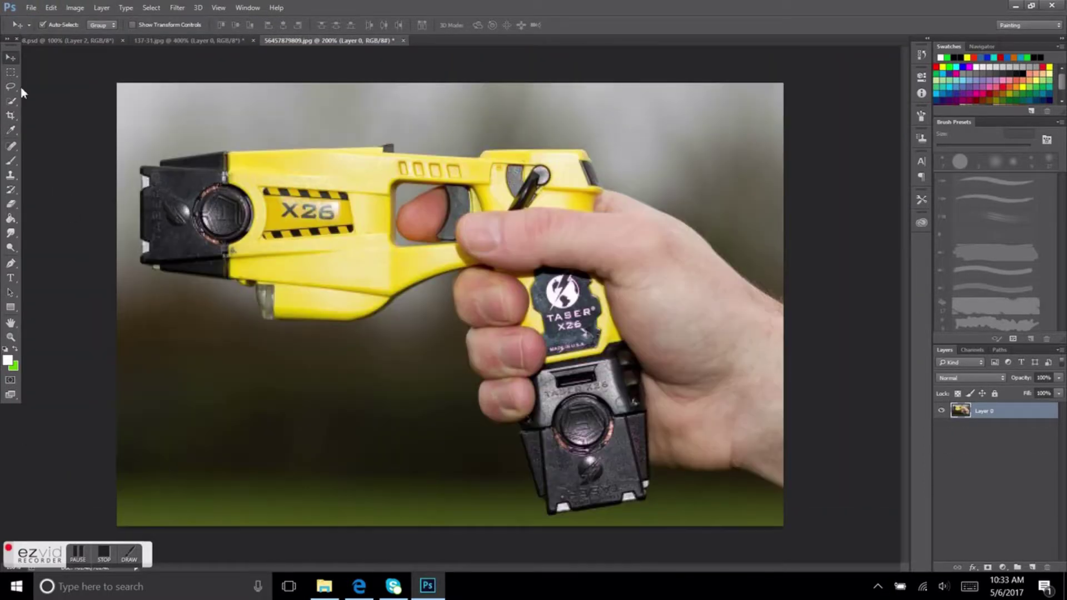
Quick-select the hand gripping the yellow taser, trim stray background, and drop it into the street scene
drag(150, 245, 301, 270)
drag(514, 173, 250, 272)
alt+click(675, 504)
alt+click(633, 492)
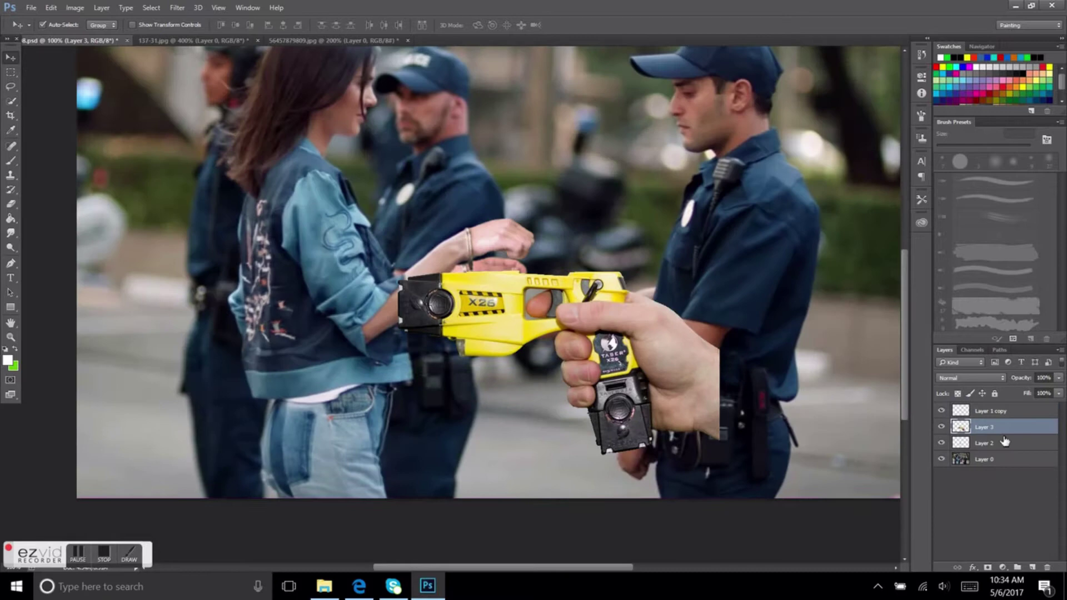
drag(1005, 441, 1005, 443)
key(ctrl+t)
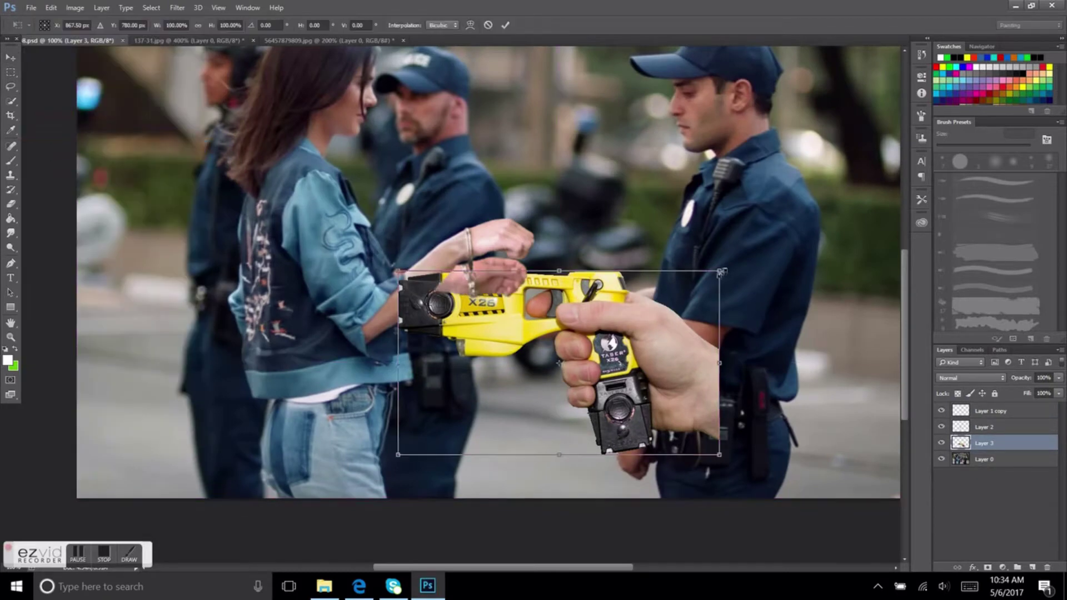
Shrink the taser into the officer's outstretched hand, then shorten it slightly
drag(722, 269, 535, 357)
drag(467, 411, 583, 303)
key(Return)
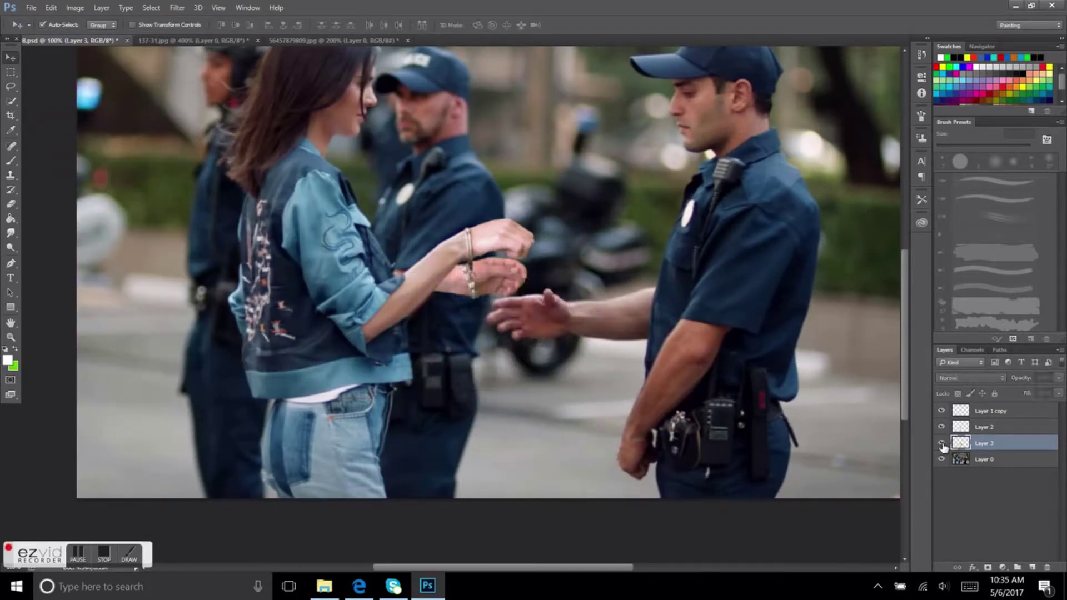
key(ctrl+plus)
key(ctrl+t)
drag(346, 313, 347, 303)
key(Return)
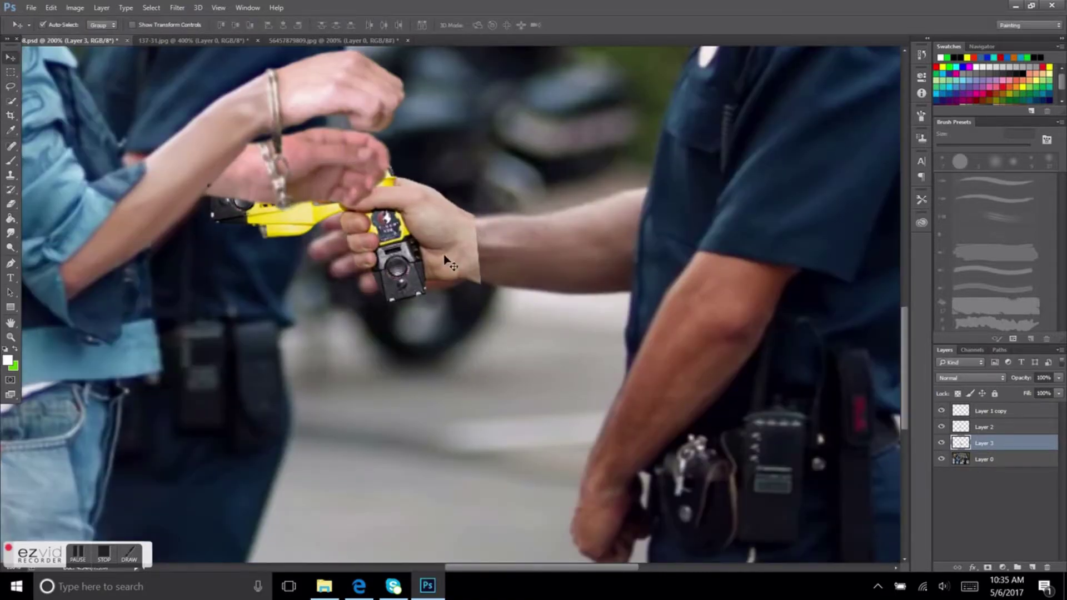
Set up the Eraser with a larger, hard round brush
key(e)
click(31, 8)
key(Escape)
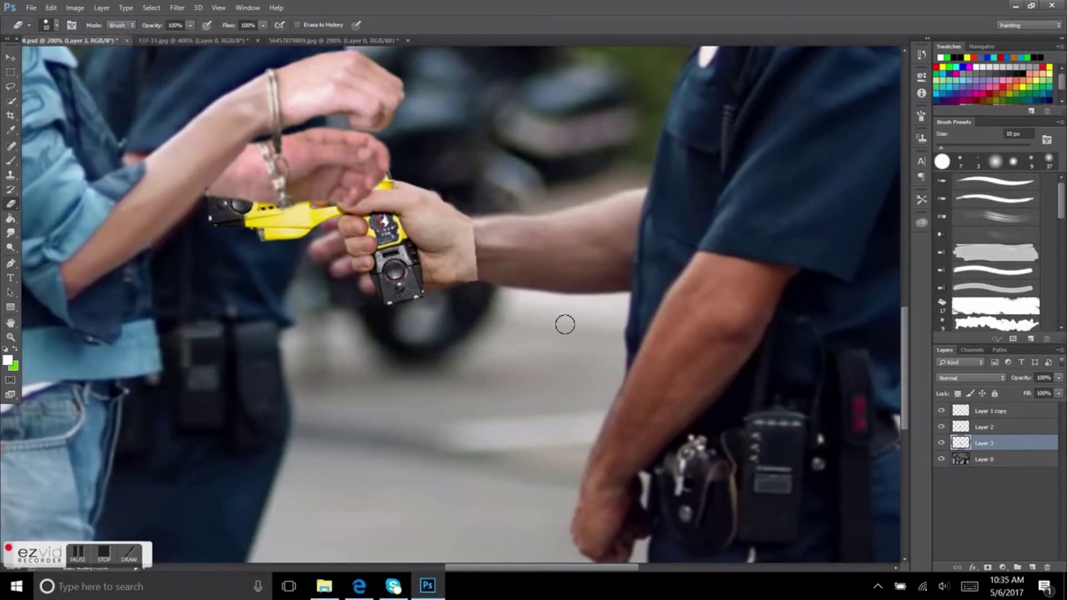
click(56, 25)
drag(83, 47, 120, 47)
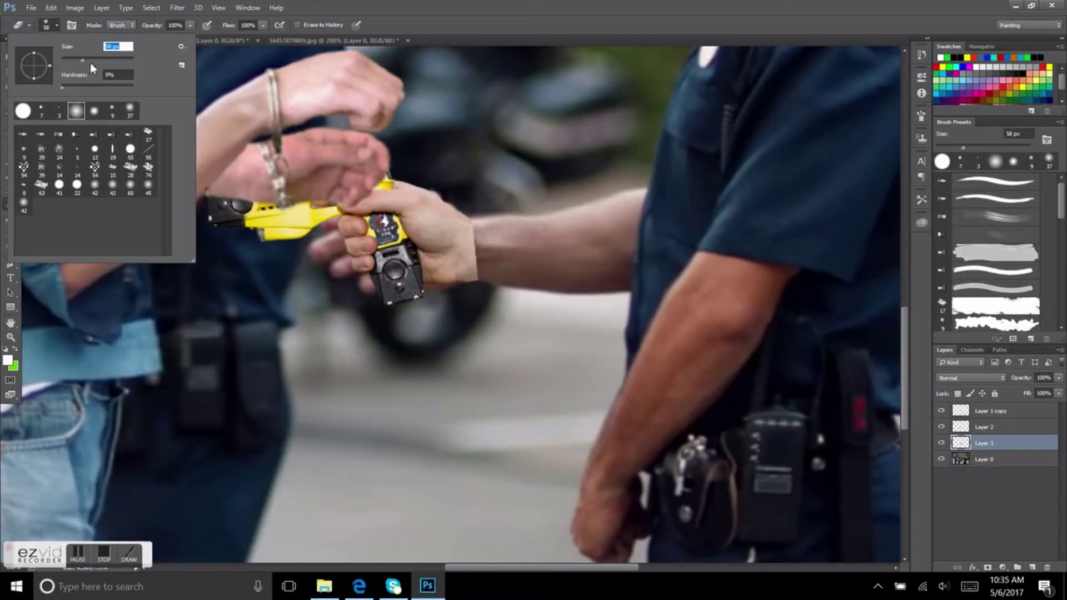
click(56, 25)
click(56, 25)
double_click(41, 108)
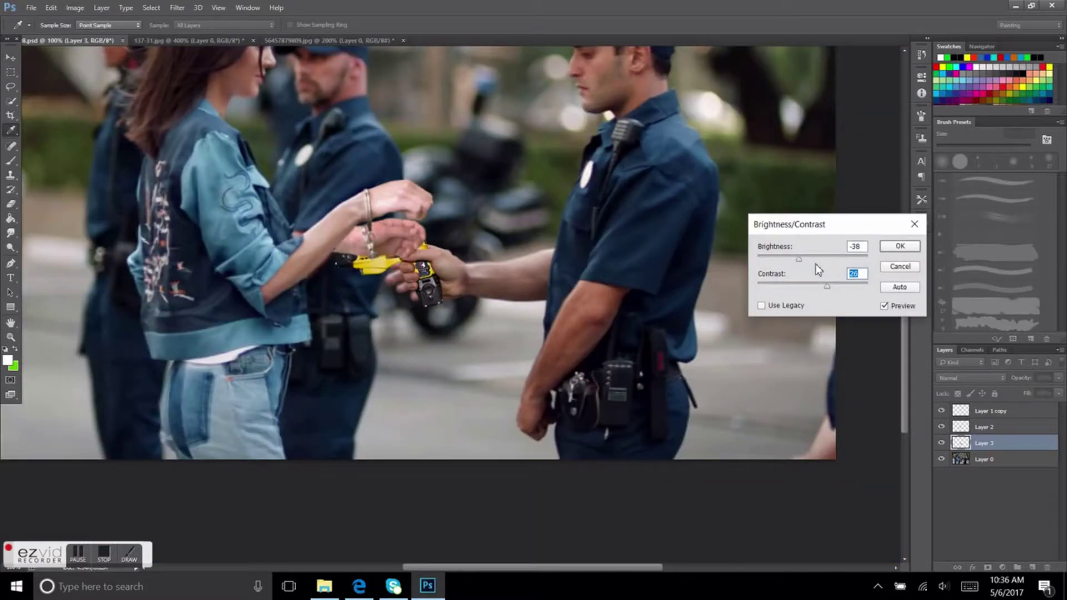
Apply the taser's brightness change and lower its saturation to -28
key(Return)
key(v)
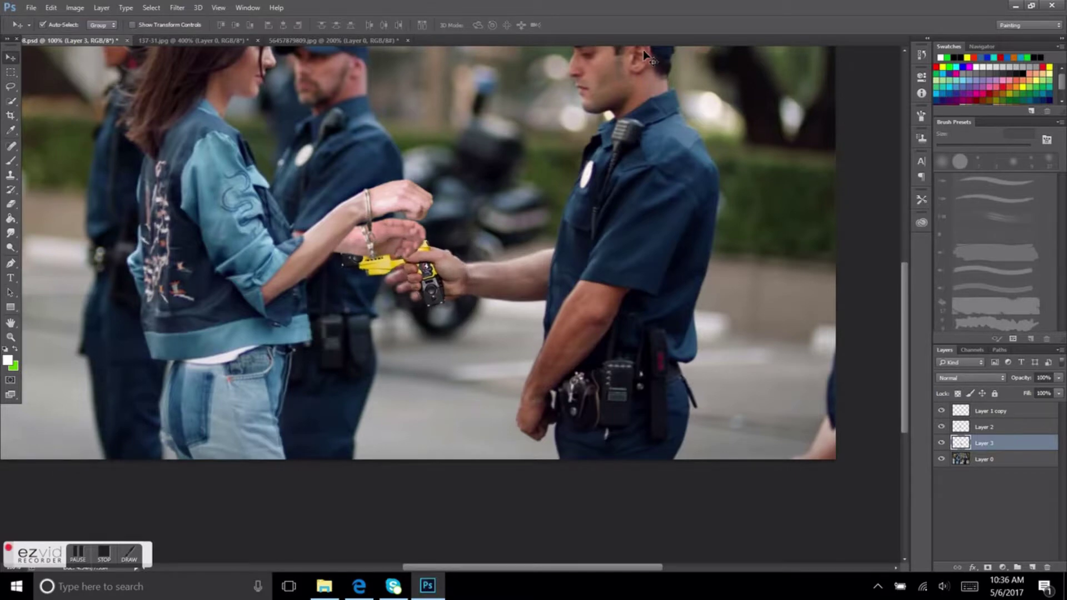
click(74, 8)
click(261, 115)
drag(751, 204, 745, 206)
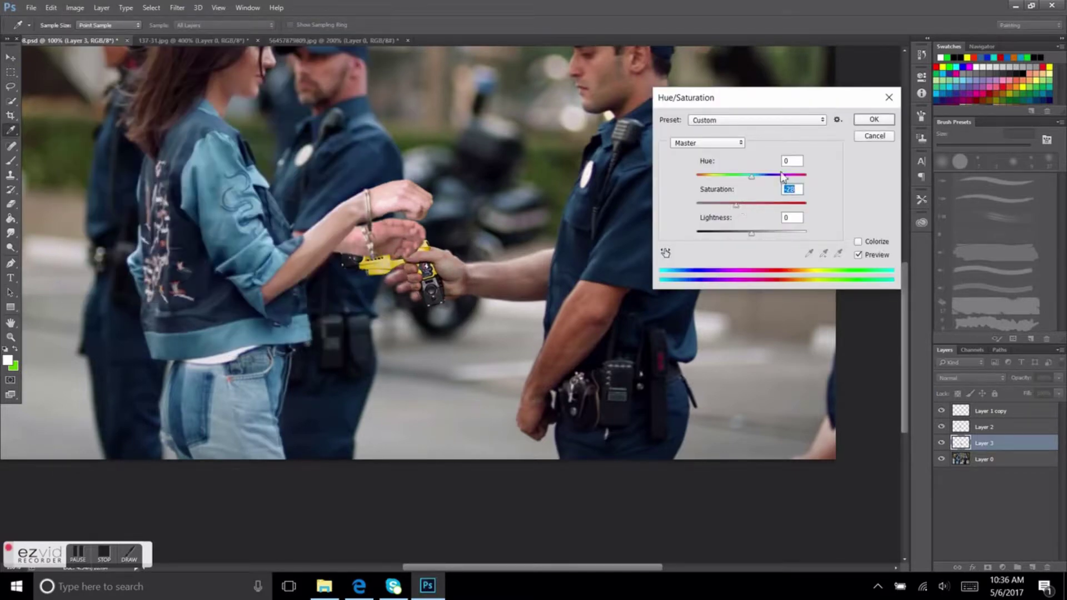
key(Return)
click(177, 8)
Apply a Gaussian Blur to the taser and tweak its saturation again
click(250, 19)
click(870, 201)
click(75, 8)
click(256, 40)
key(Escape)
key(ctrl+u)
drag(752, 204, 760, 202)
key(Return)
Sample a Clone Stamp source on the background photo
key(e)
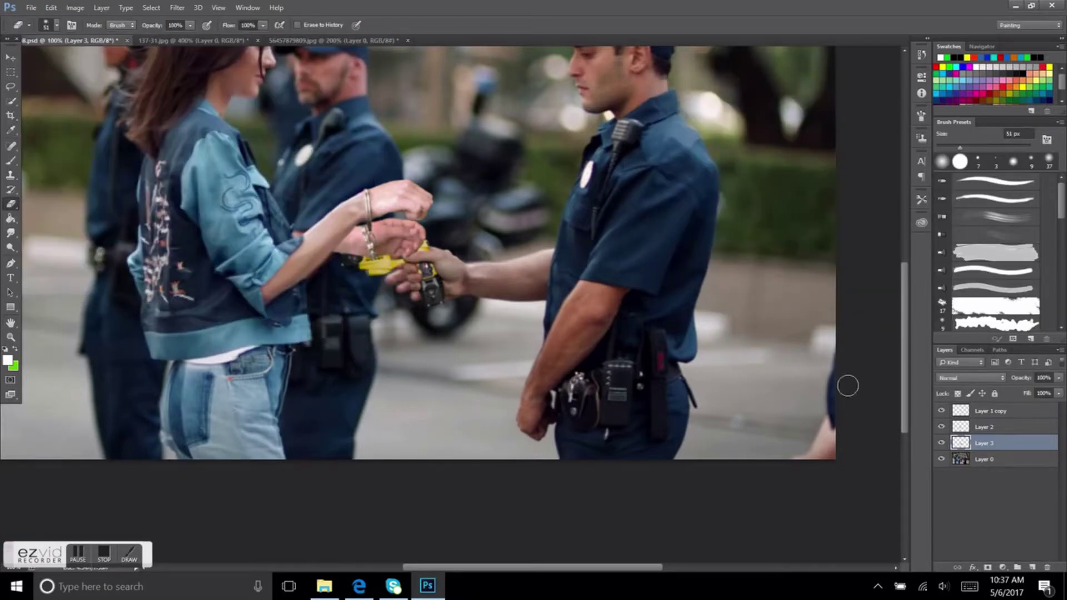
key(alt+bracketleft)
key(ctrl+plus)
key(s)
click(552, 240)
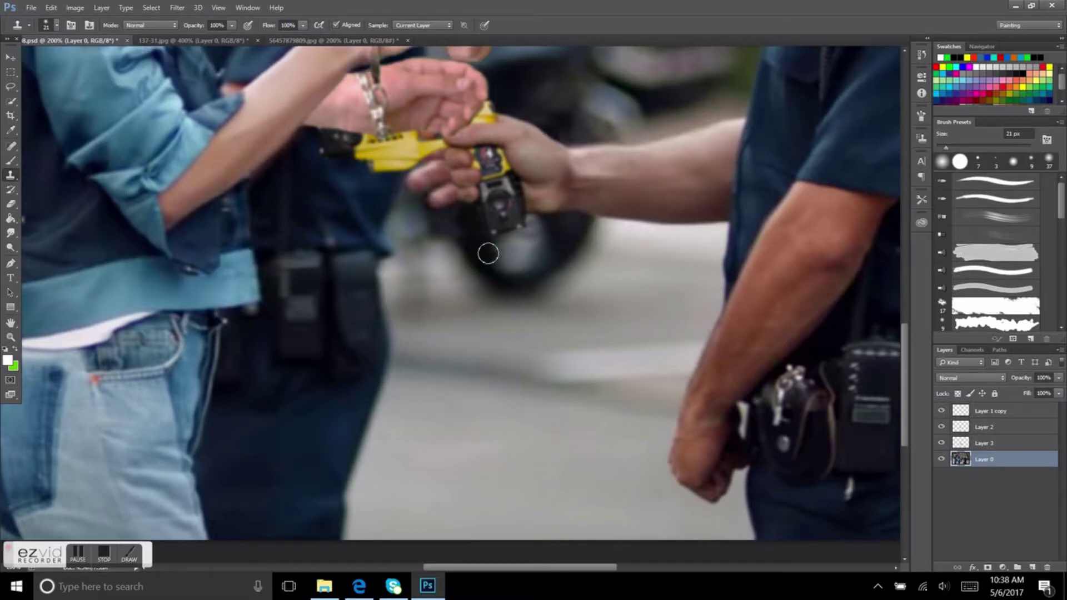
Save the composite so far
scroll(498, 255, up, 3)
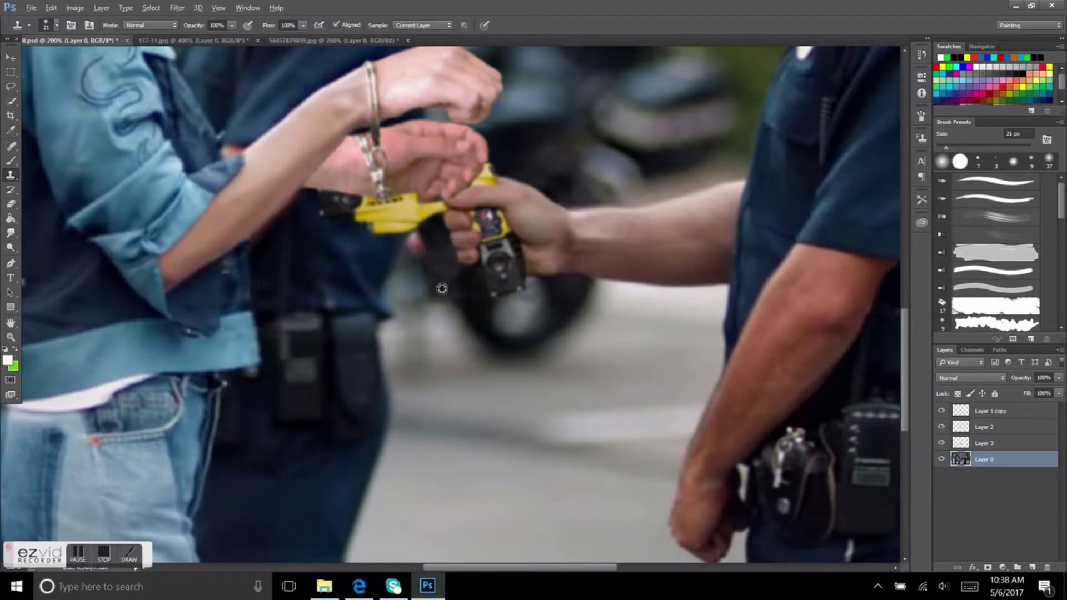
click(30, 8)
click(39, 144)
scroll(428, 319, up, 2)
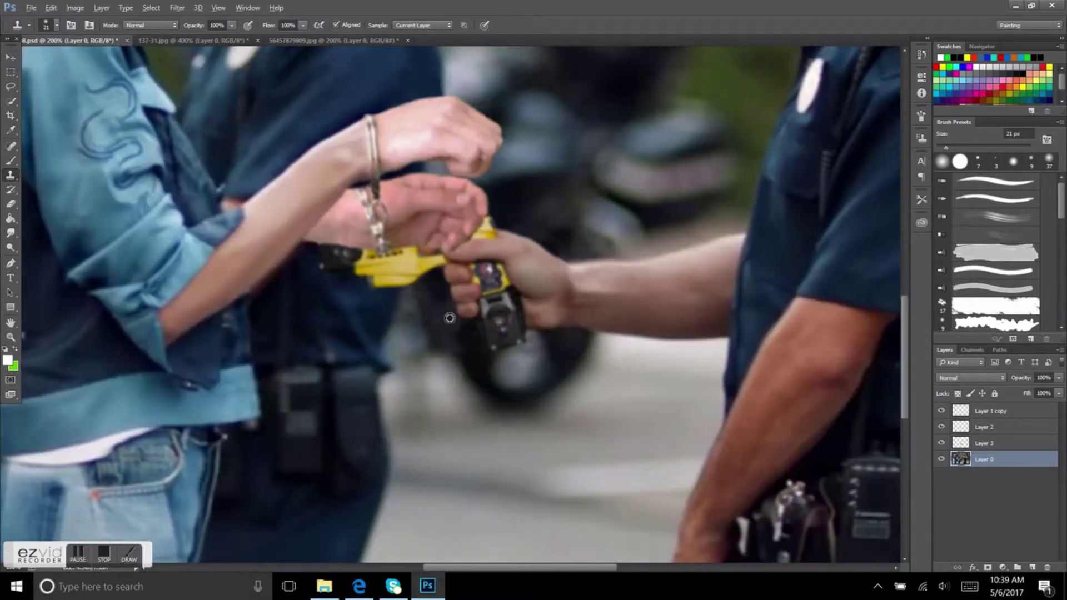
click(30, 8)
Select the taser layer and free-transform it with the whole image in view
click(39, 148)
key(ctrl+minus)
key(ctrl+t)
key(Return)
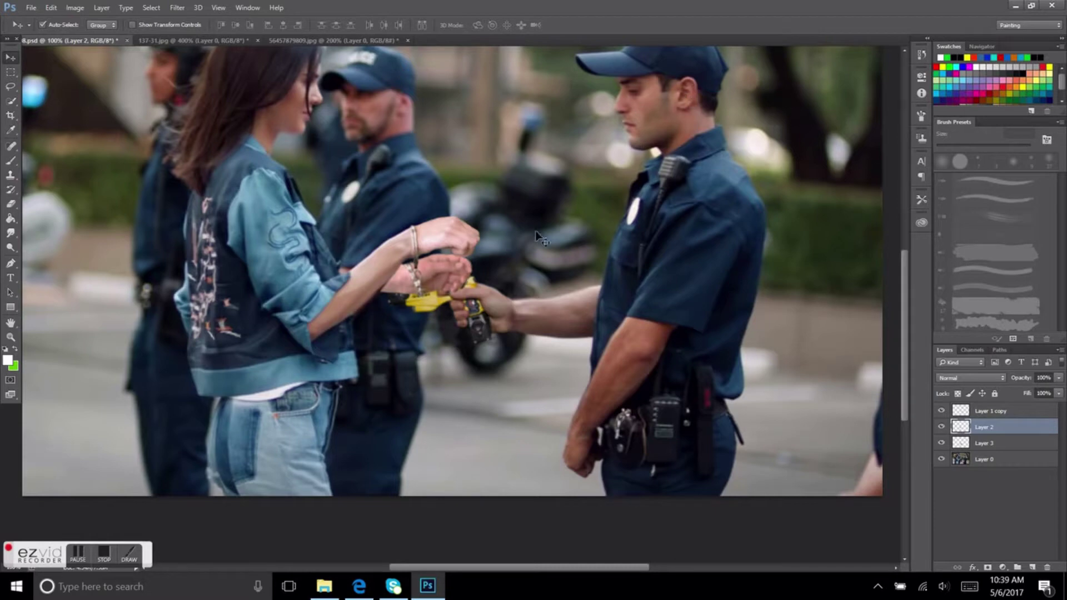
Nudge the taser into the grip, blur it slightly, and set brightness to -11
drag(513, 300, 514, 298)
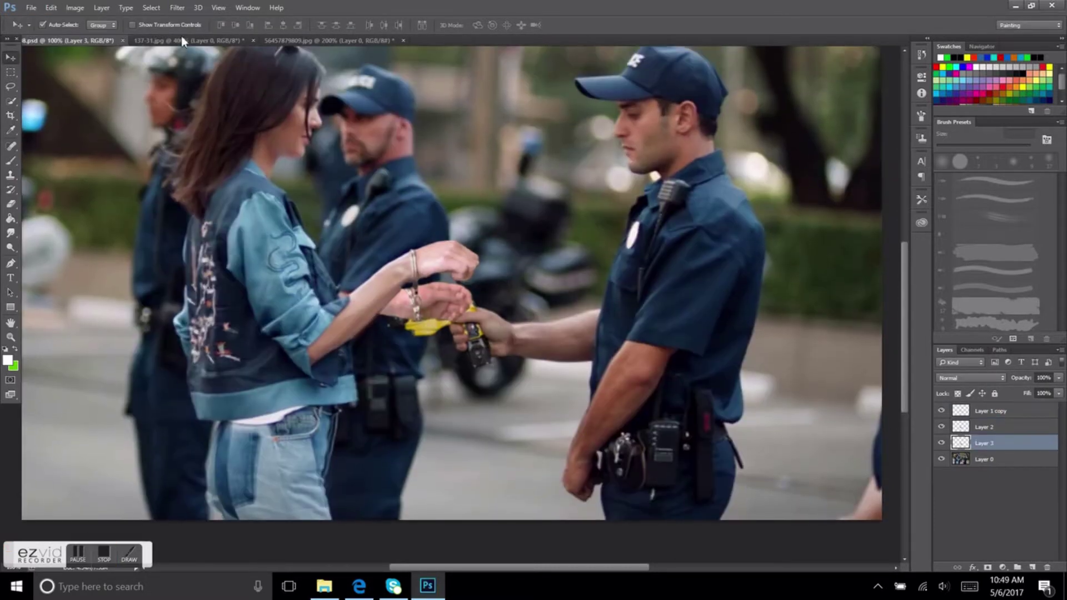
click(177, 8)
click(411, 184)
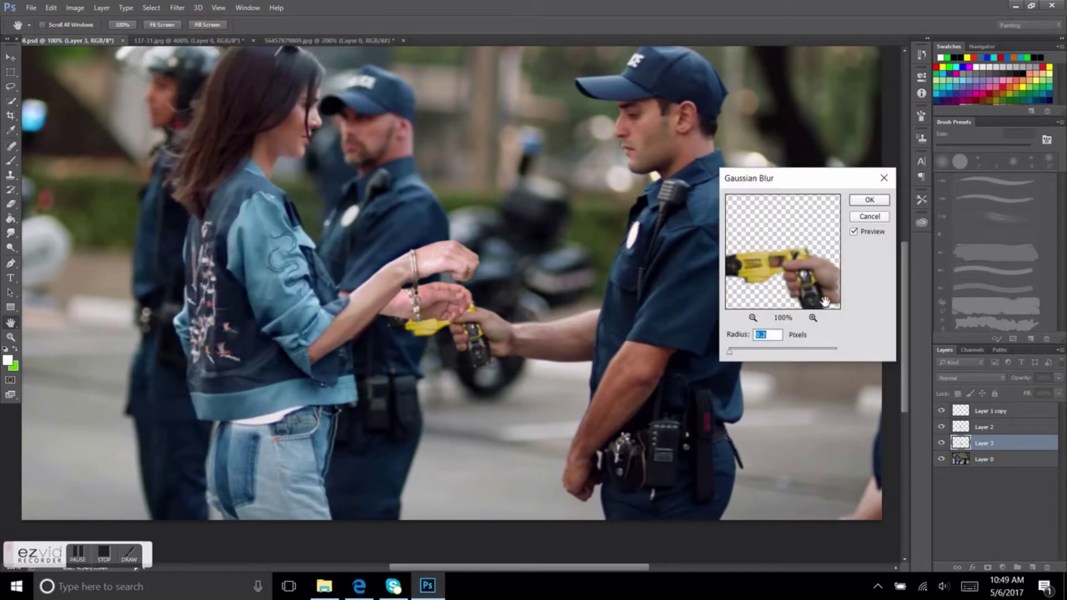
key(Return)
key(alt+i)
key(j)
key(c)
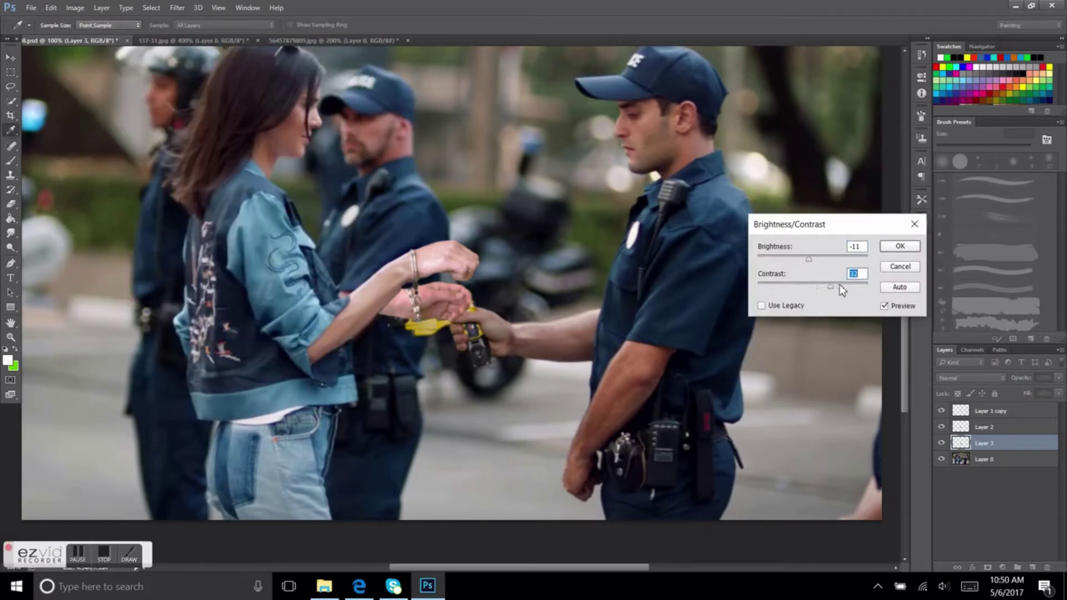
key(Return)
Darken Layer 2's exposure to -0.99
key(v)
key(ctrl+plus)
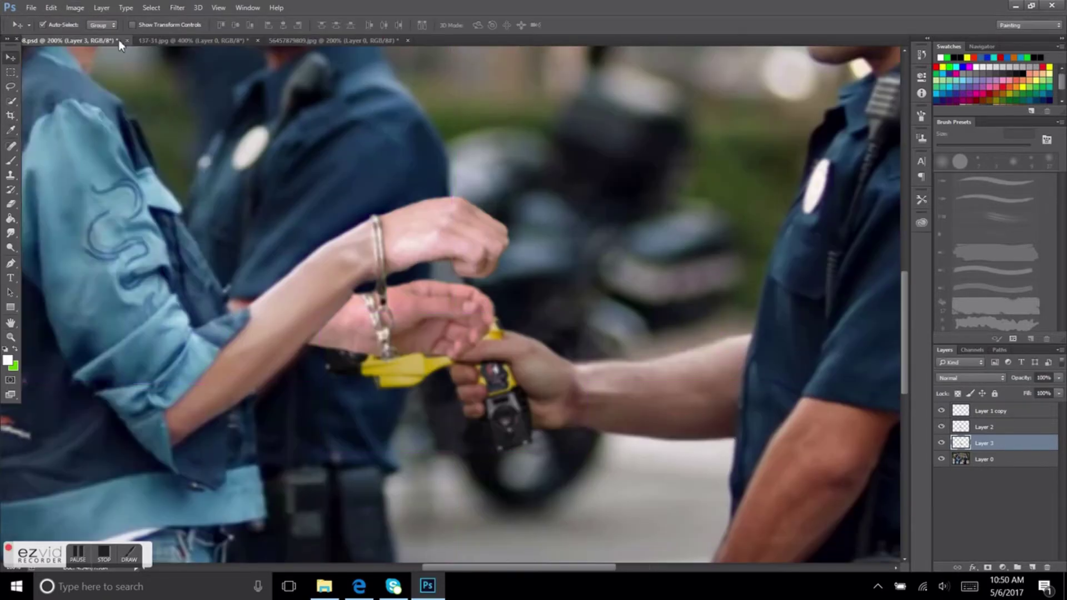
scroll(481, 302, down, 3)
click(421, 187)
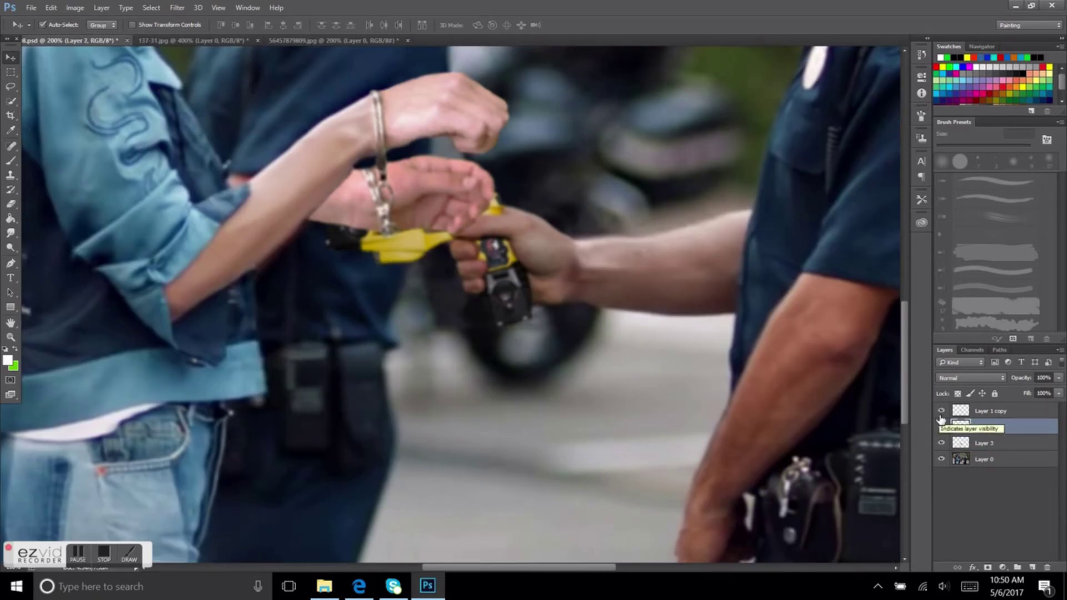
click(74, 7)
click(250, 78)
drag(701, 185, 693, 186)
Lower Layer 2's saturation with Hue/Saturation
click(809, 150)
key(ctrl+u)
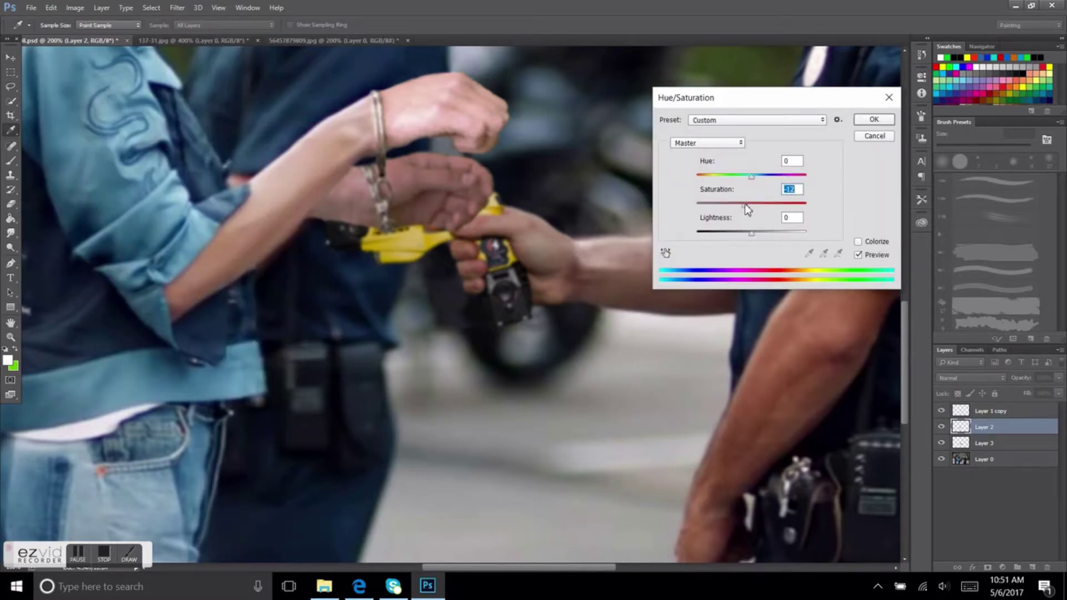
click(872, 119)
key(v)
scroll(436, 119, up, 1)
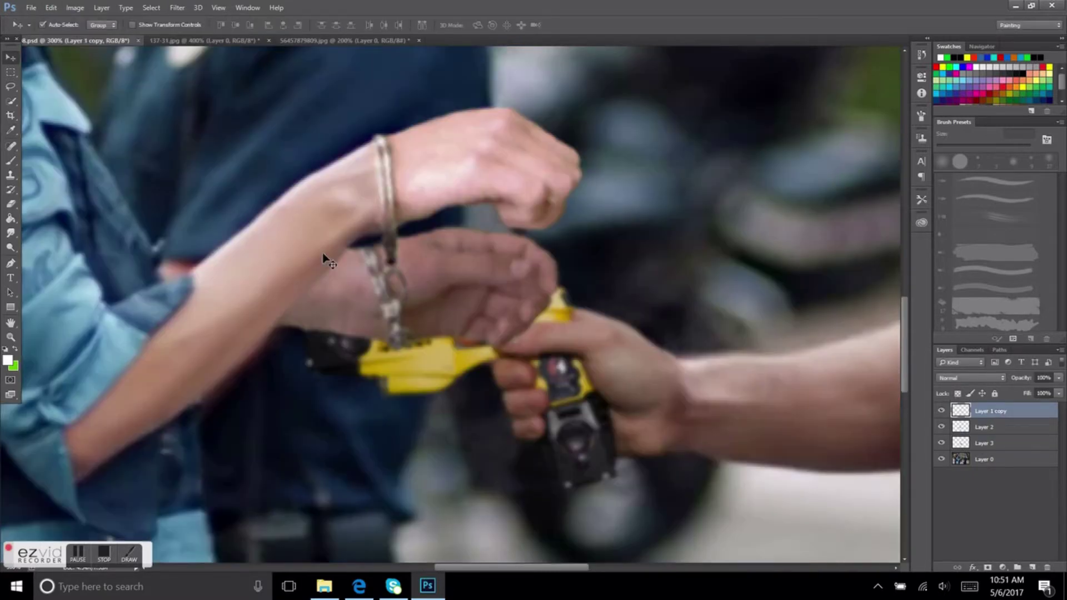
Set up the Smudge tool with a small soft brush tip
click(10, 234)
click(29, 25)
key(Return)
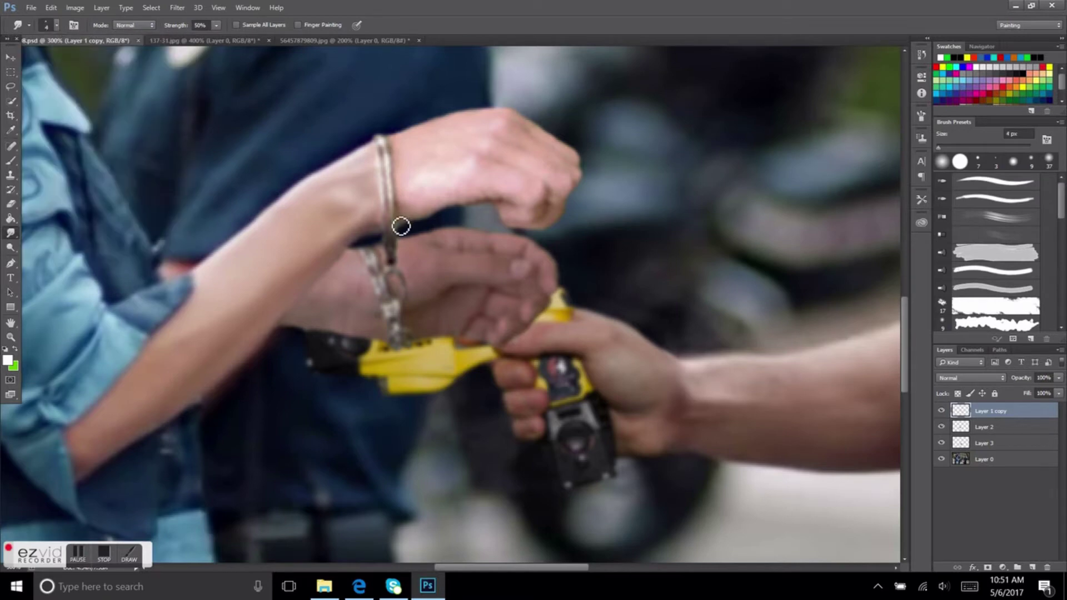
scroll(374, 261, up, 1)
scroll(389, 253, down, 2)
scroll(409, 243, down, 1)
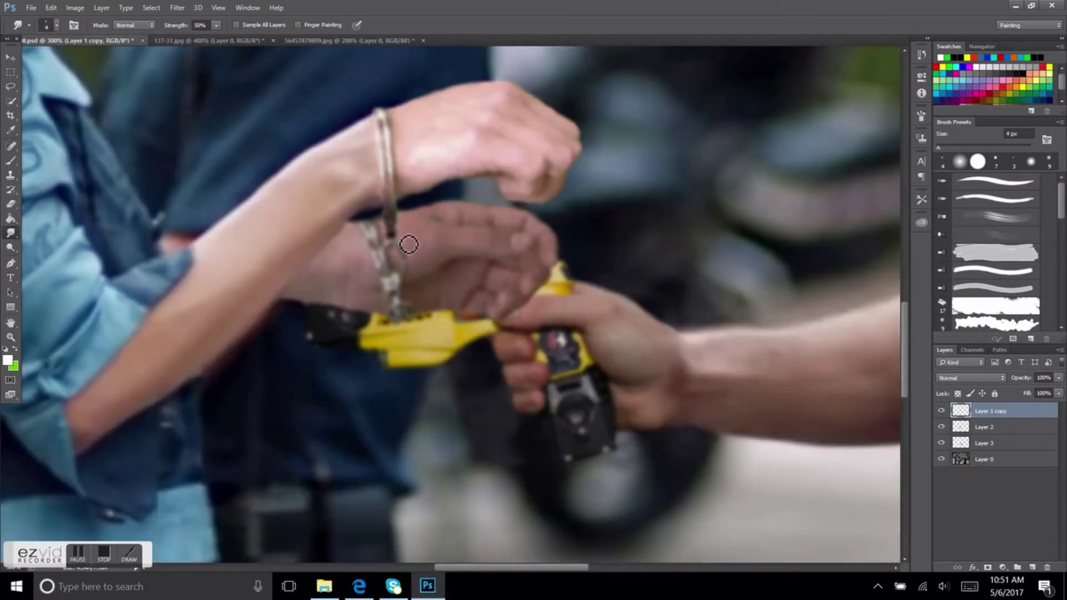
Toggle the pasted layers to check the base photo, then Clone Stamp on it
key(v)
key(alt+bracketleft)
key(alt+bracketleft)
alt+click(942, 459)
alt+click(941, 459)
click(984, 459)
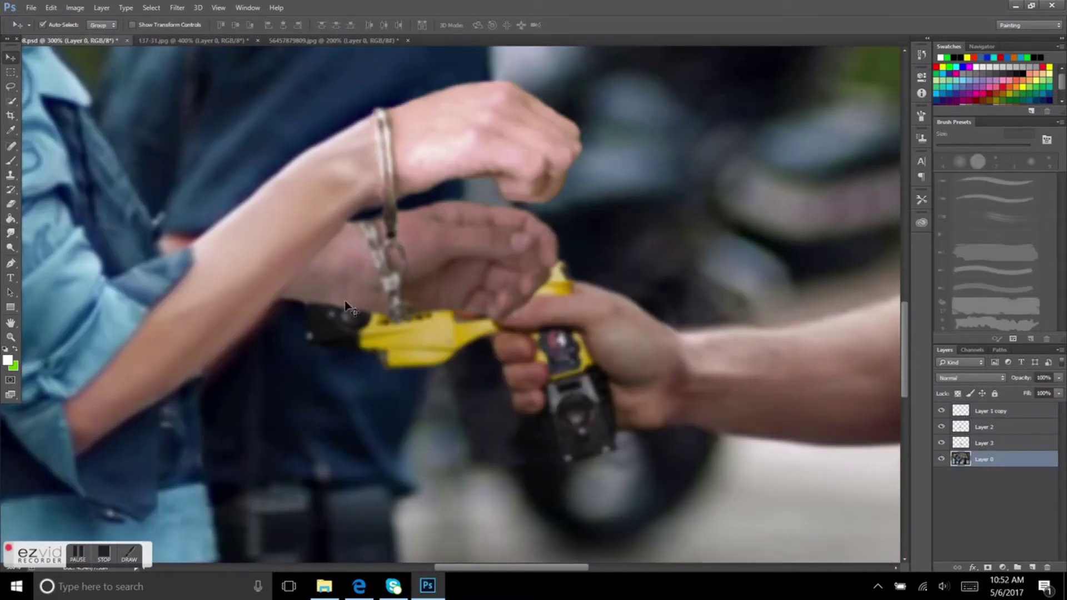
key(s)
key(ctrl+minus)
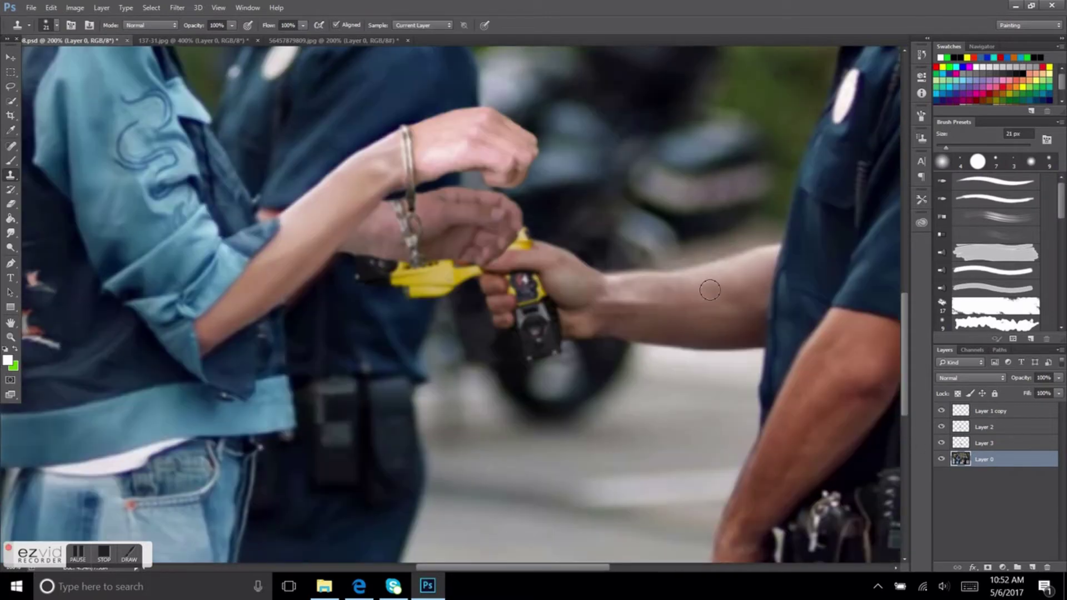
Select Layer 3 and check the brush tip options
key(v)
key(alt+bracketright)
key(b)
key(F5)
key(F5)
key(v)
scroll(611, 334, up, 2)
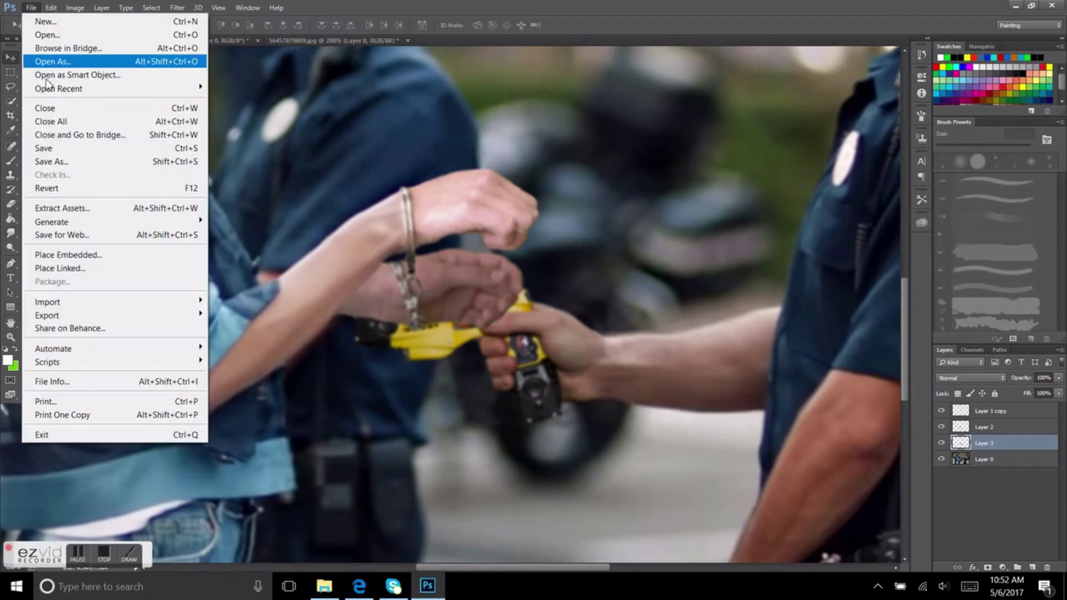
Raise Layer 2's saturation to +3 with Hue/Saturation
key(alt+bracketright)
key(alt+i)
key(j)
key(h)
drag(747, 205, 753, 203)
key(ctrl+minus)
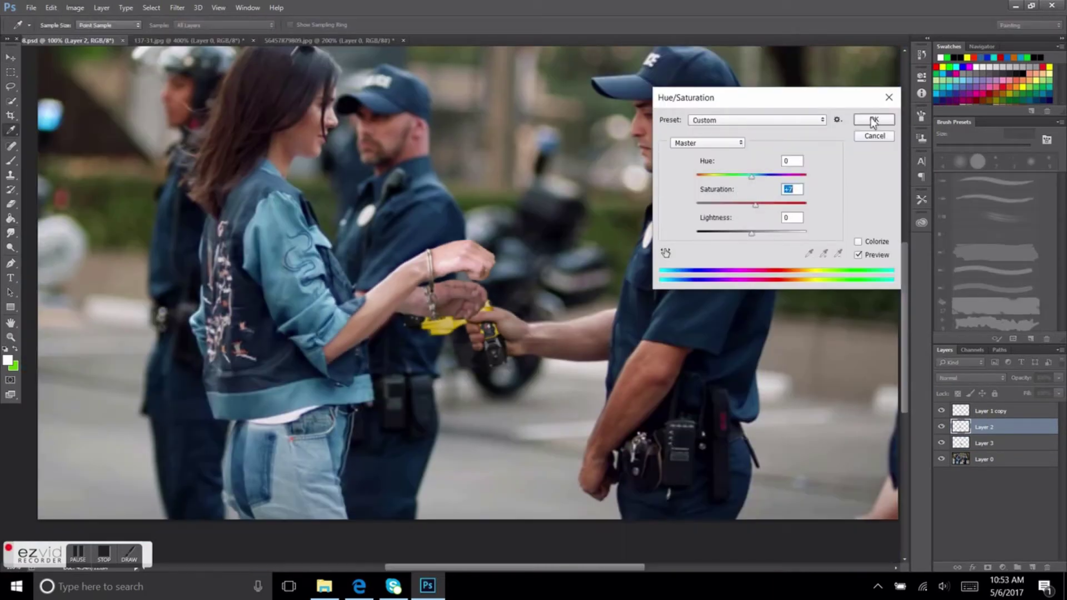
click(873, 121)
Reposition the officer's hand layer and smudge on the background photo
key(ctrl+plus)
drag(443, 293, 517, 325)
click(42, 24)
click(11, 232)
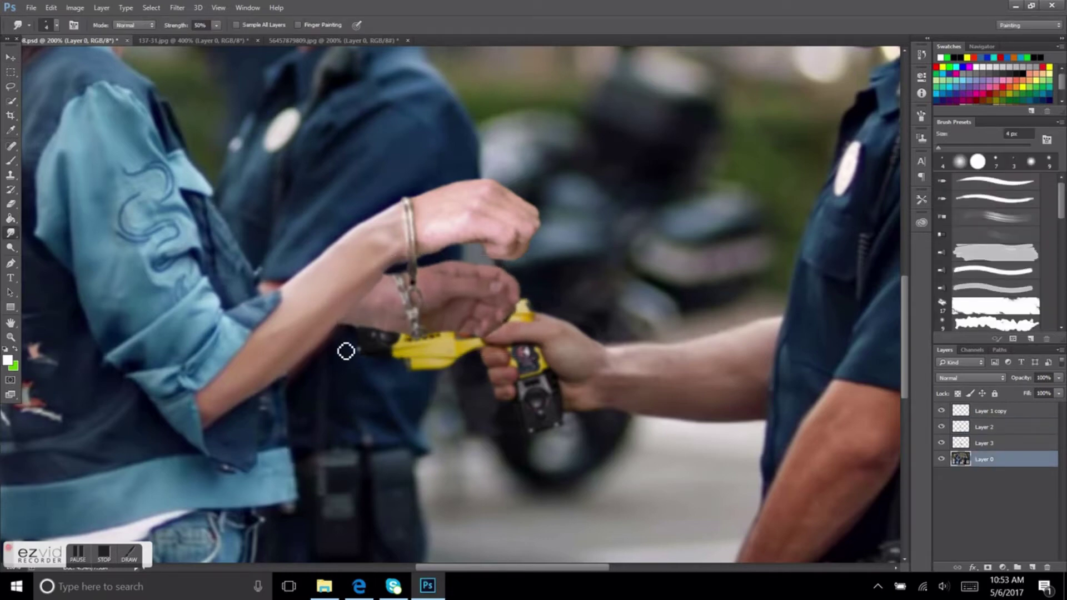
Smudge the wrist edges on Layer 3, Layer 2 and the background photo
scroll(346, 351, up, 2)
key(alt+bracketright)
scroll(367, 374, up, 1)
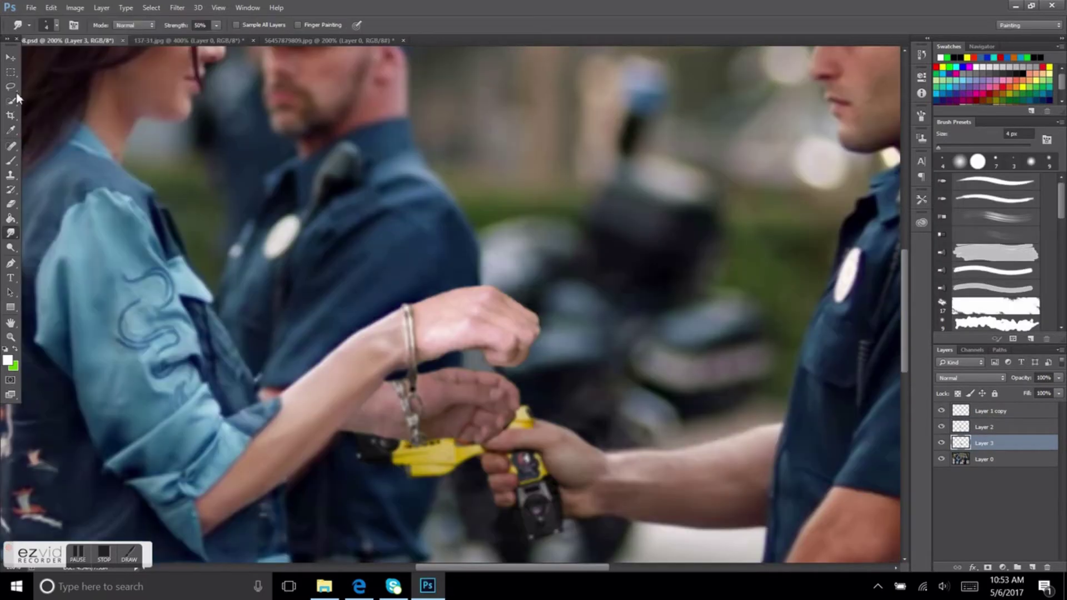
scroll(431, 417, up, 1)
key(alt+bracketright)
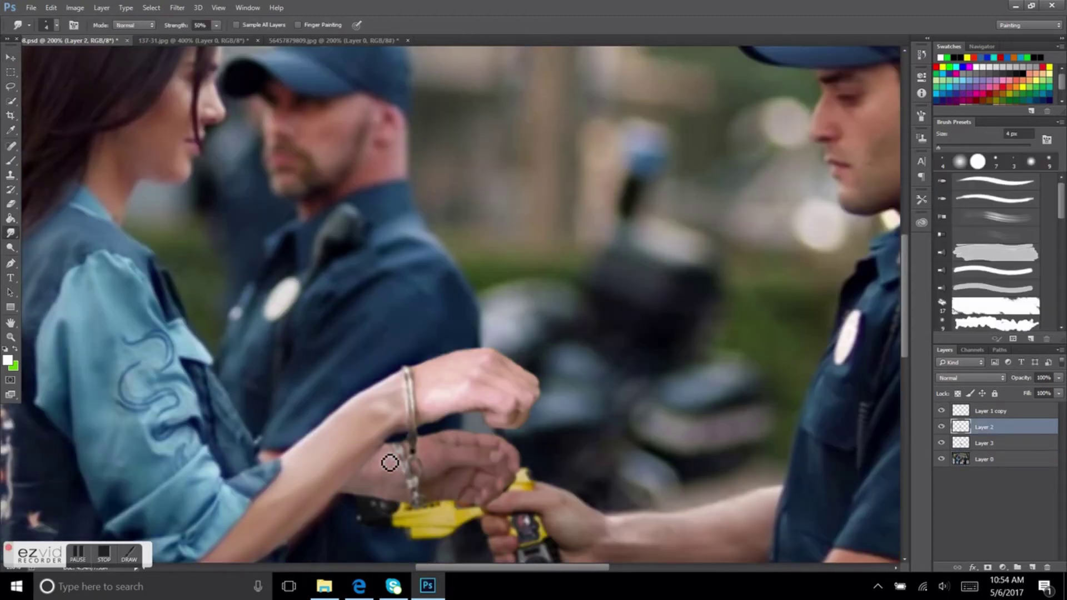
key(alt+bracketleft)
key(alt+bracketleft)
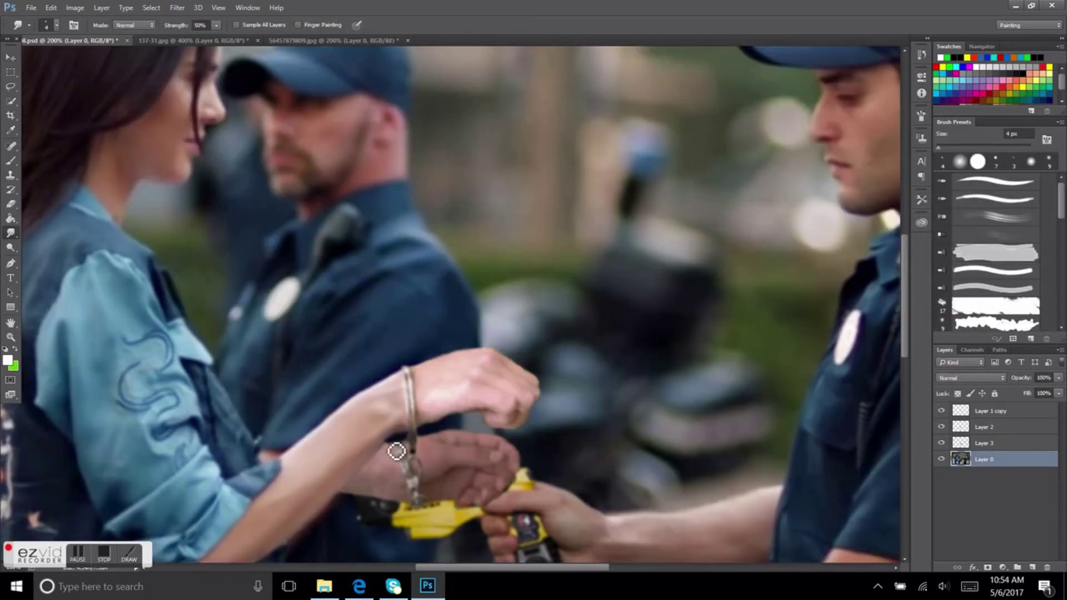
scroll(344, 499, down, 1)
scroll(350, 456, down, 1)
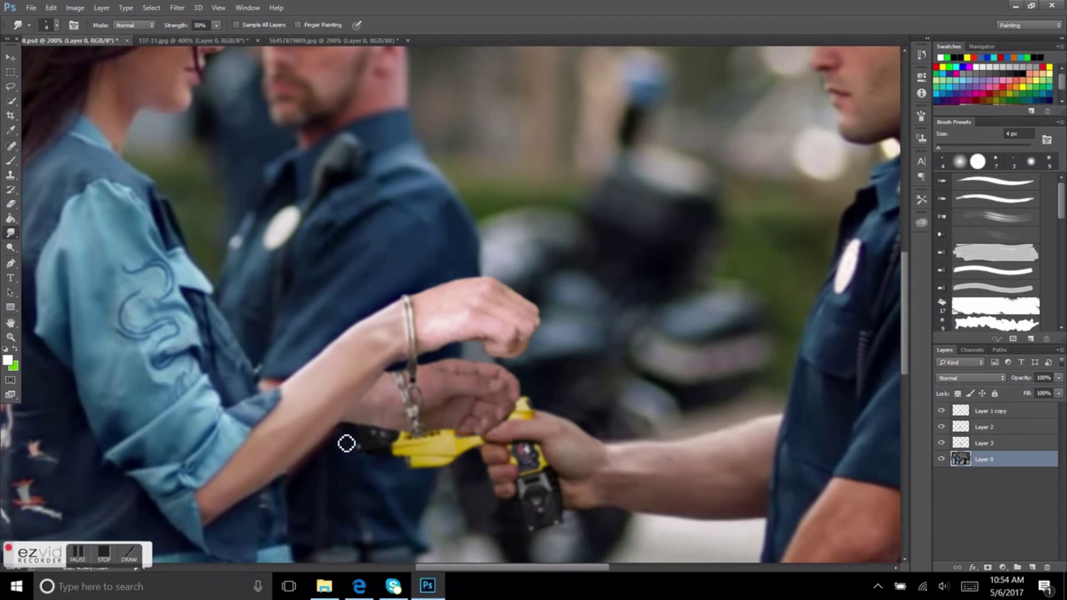
scroll(389, 434, up, 2)
Erase Layer 2's edges with a 9 px eraser and clone-stamp on Layer 3
key(alt+bracketright)
key(alt+bracketright)
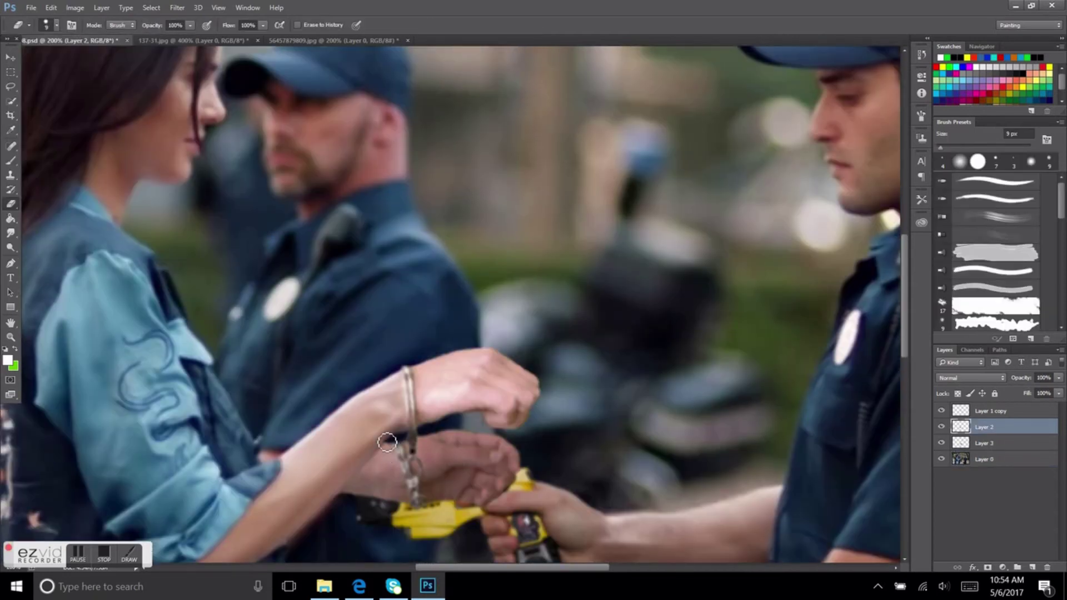
key(e)
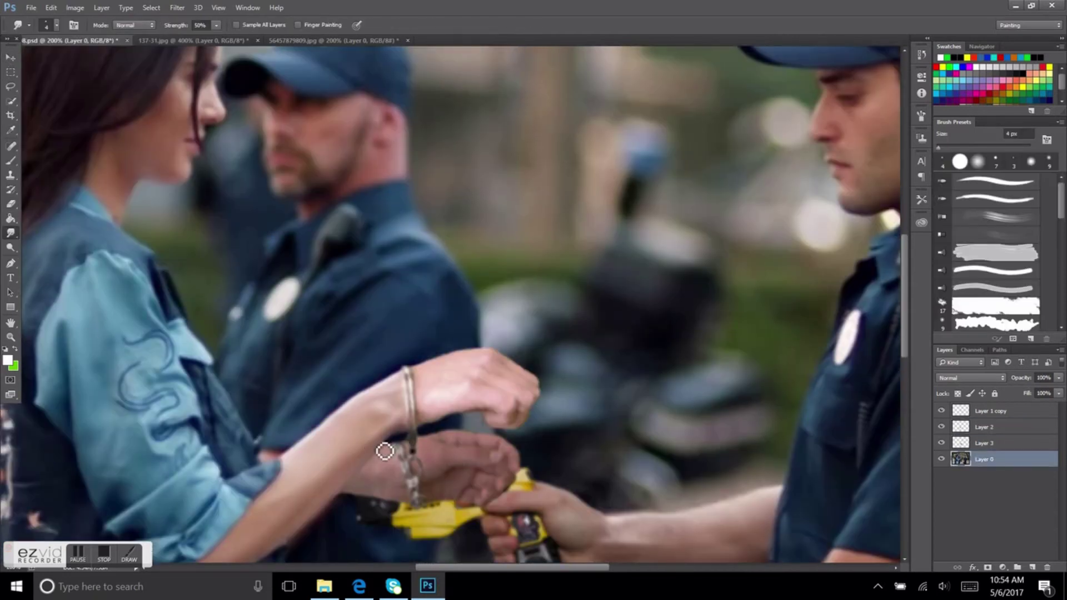
scroll(393, 444, down, 2)
key(v)
key(alt+bracketleft)
key(alt+bracketleft)
key(alt+bracketright)
key(s)
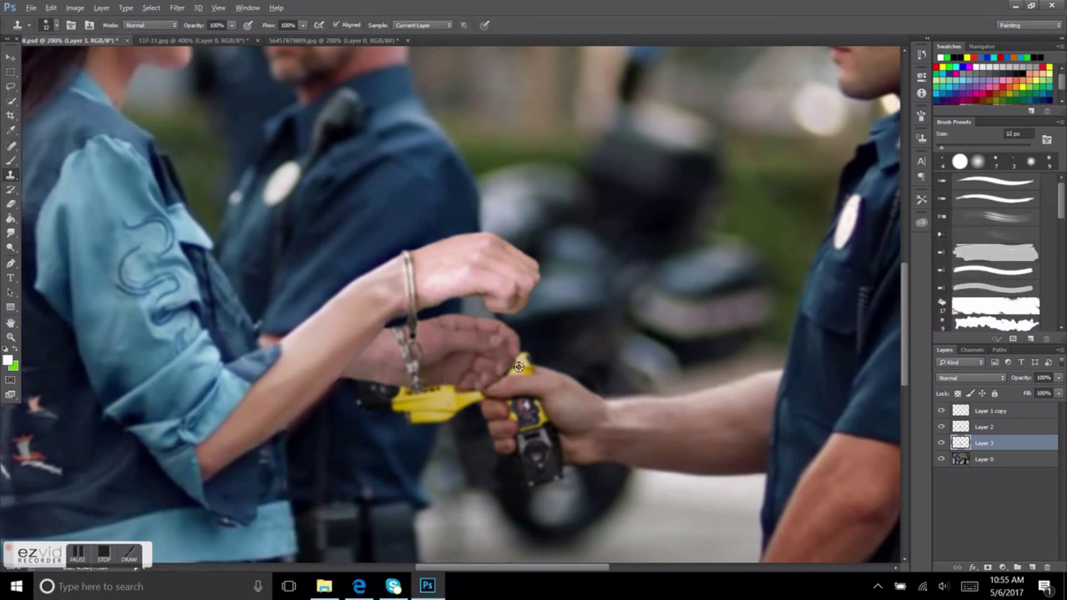
View the finished composite in full at actual size
scroll(510, 378, down, 1)
key(ctrl+minus)
key(ctrl+minus)
key(ctrl+plus)
key(v)
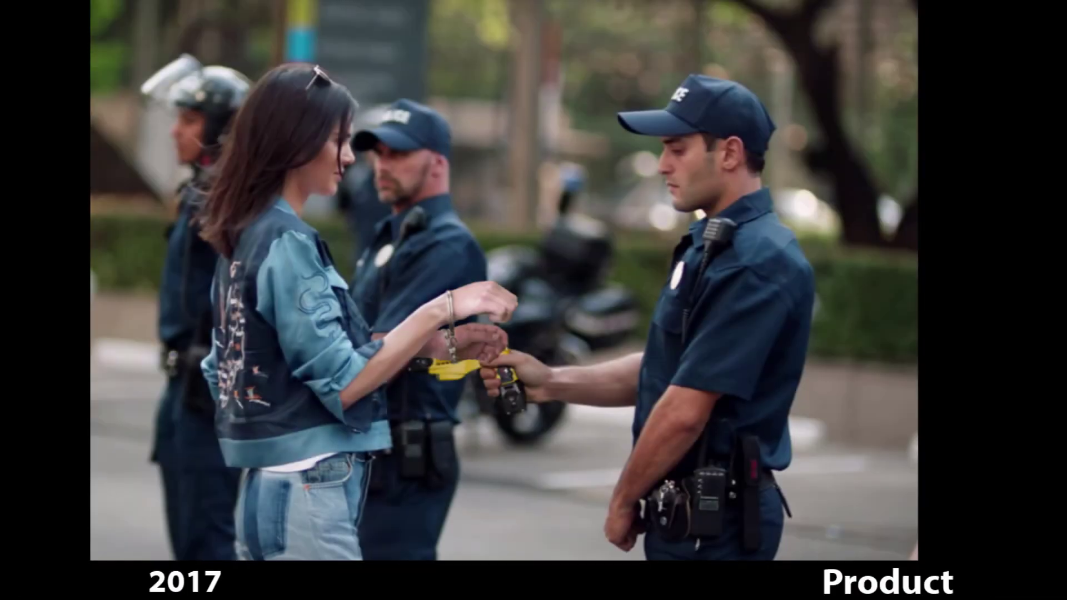